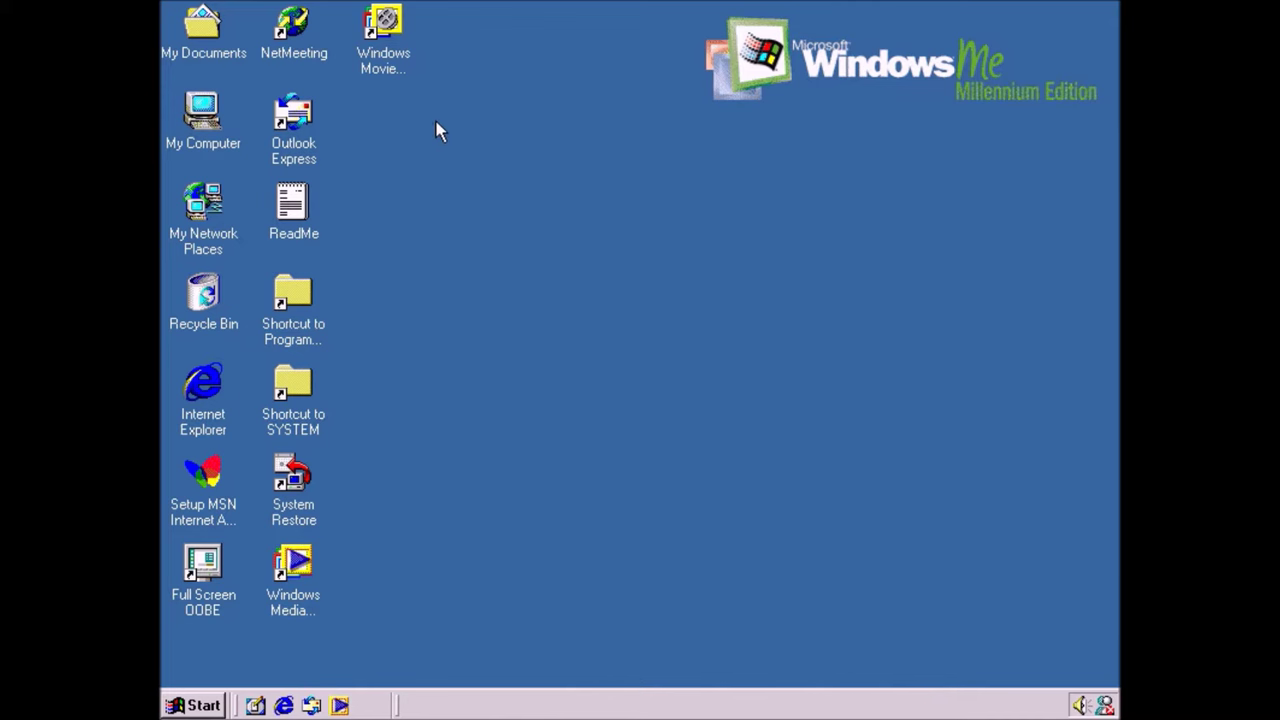
- Launch Windows Movie Maker from its desktop icon
click(397, 68)
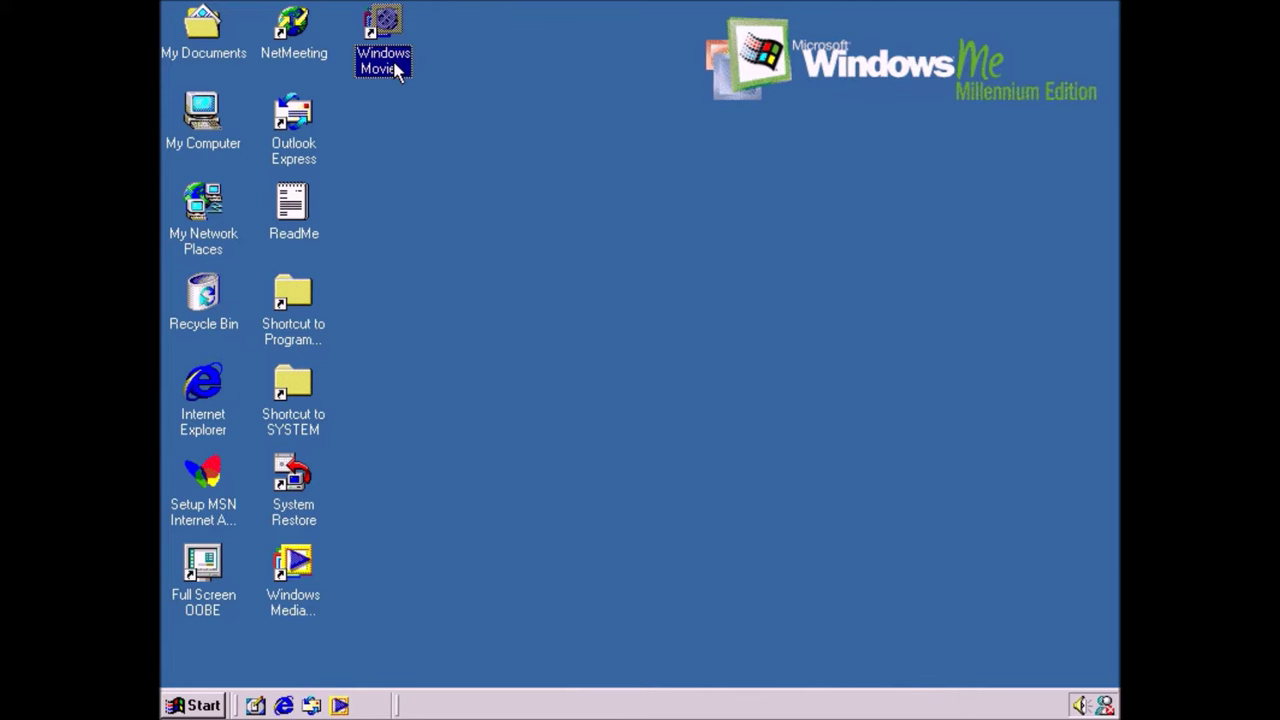
double_click(397, 68)
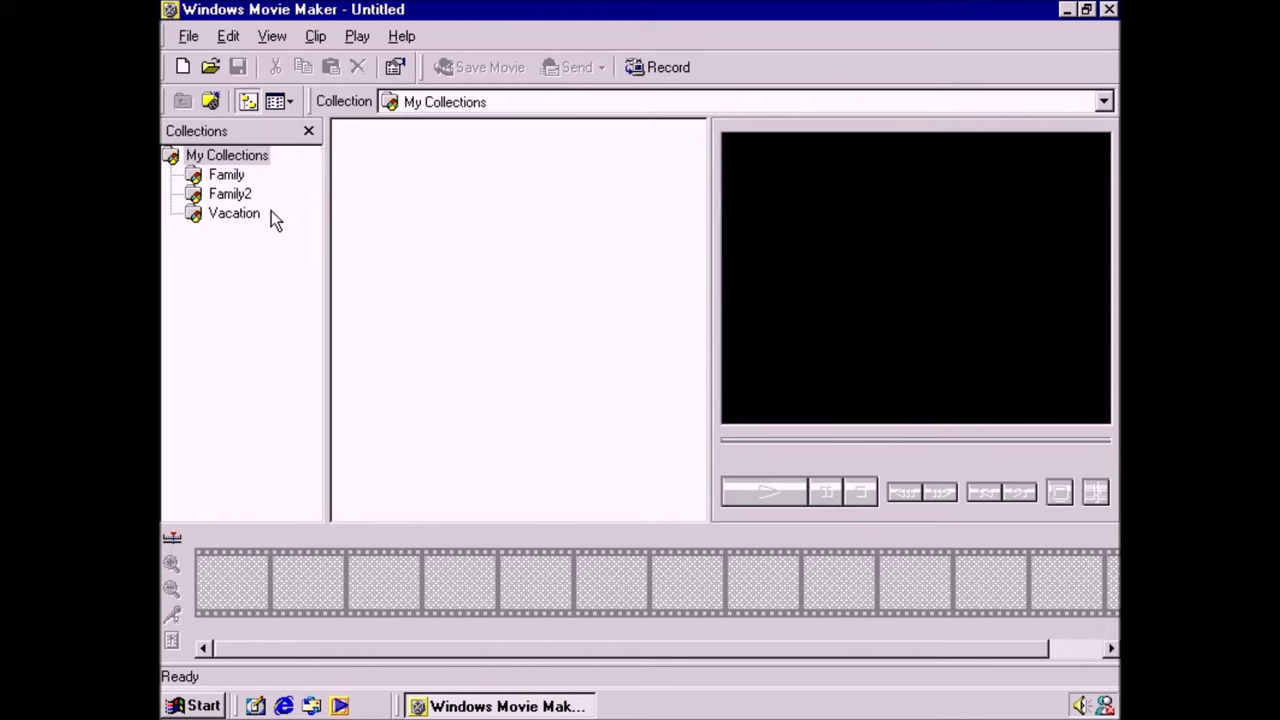
- Show the Family collection and load the sailboat Clip 5 into the preview monitor
click(232, 176)
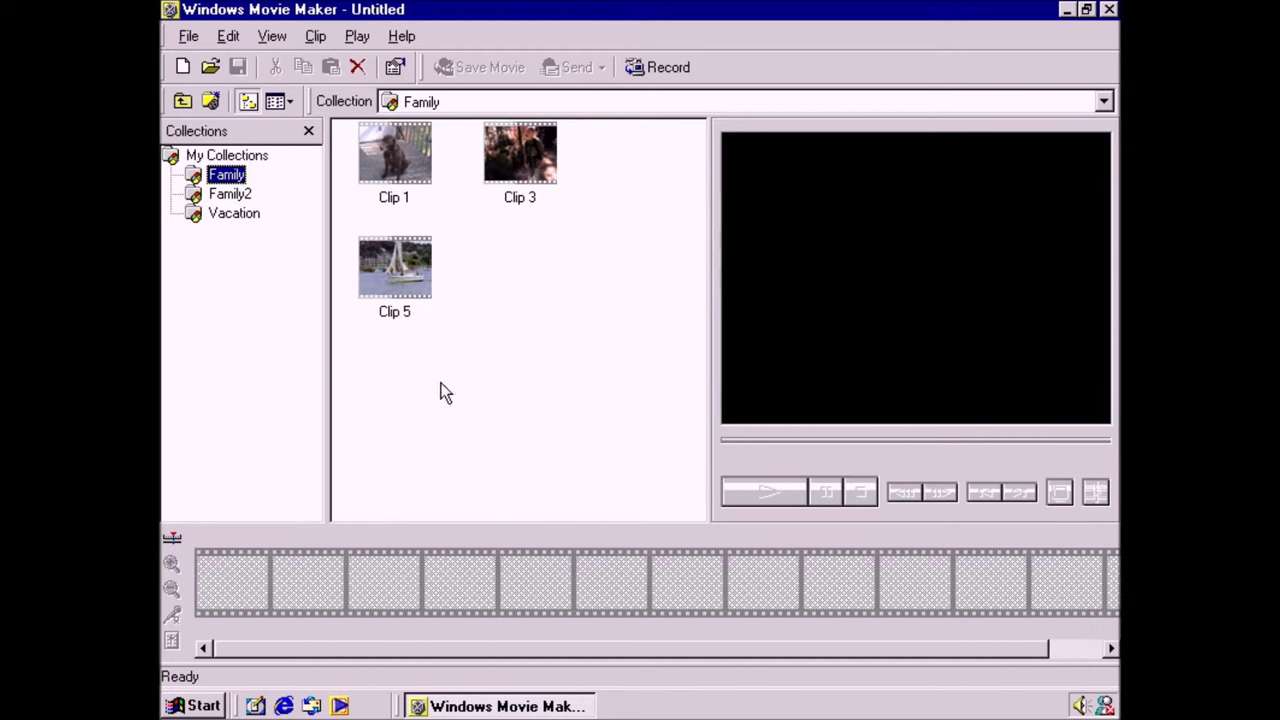
click(431, 298)
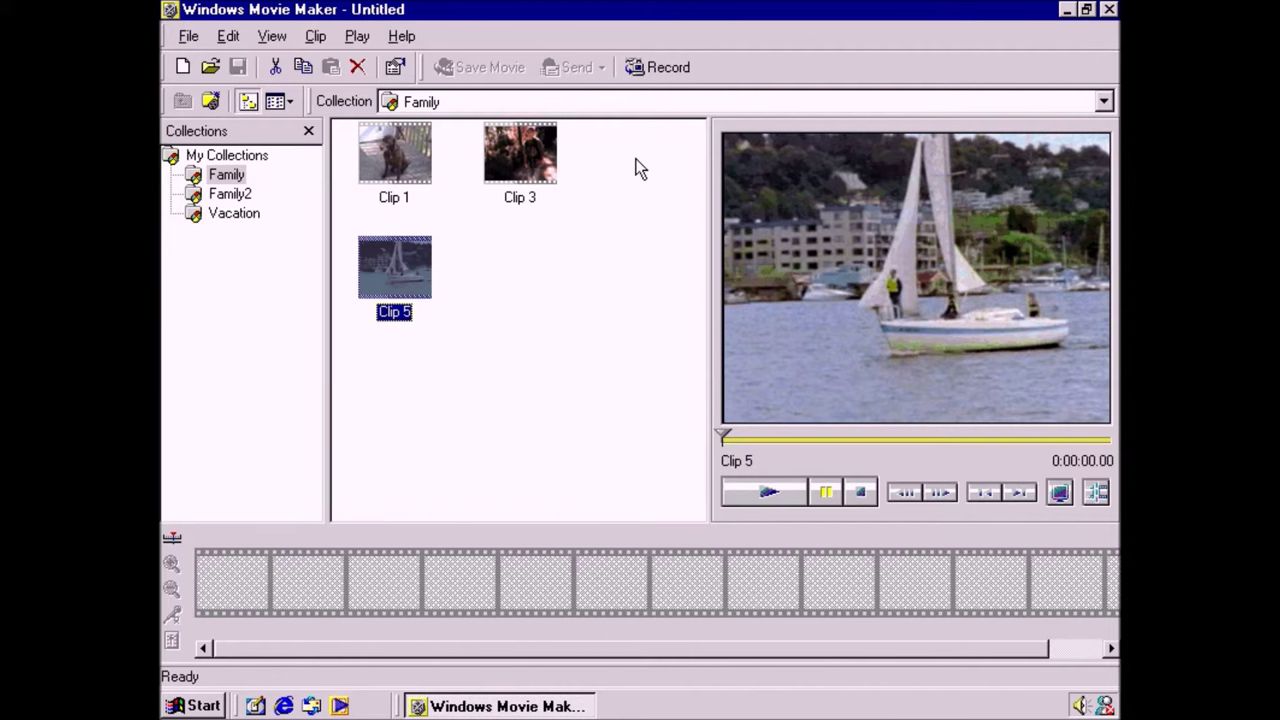
click(651, 70)
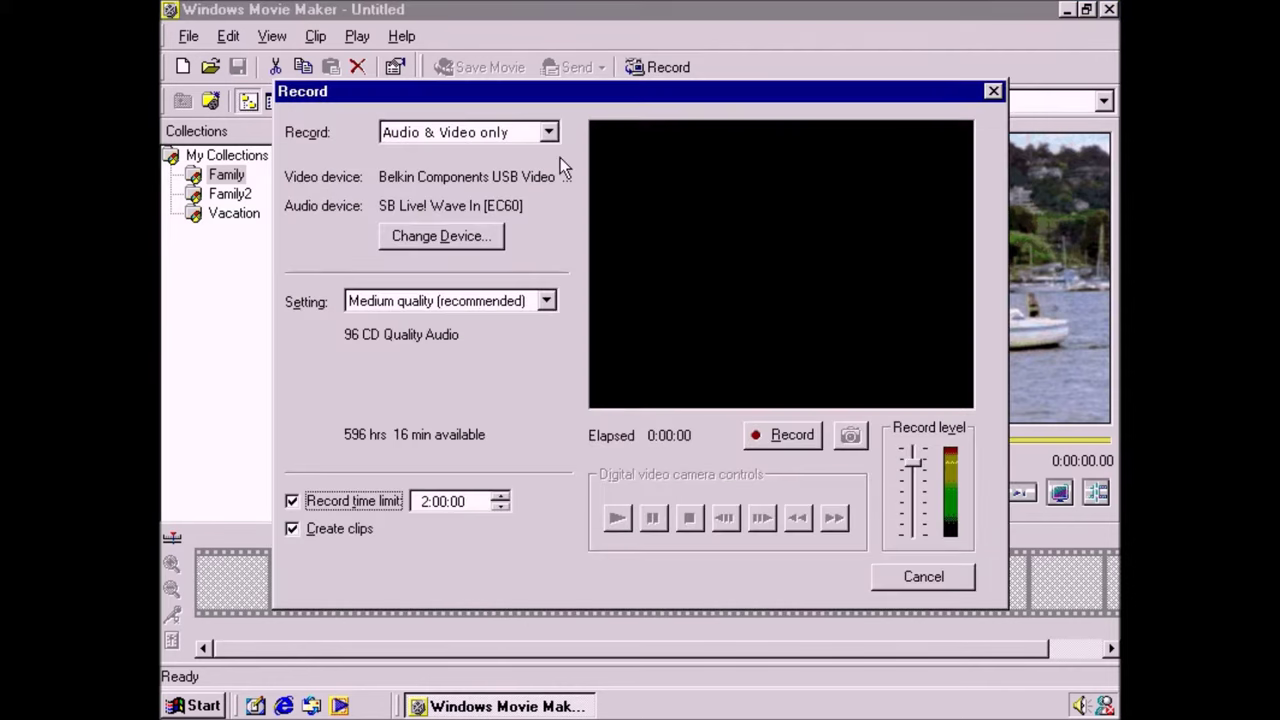
- Record a medium-quality camera clip and save it as newmovie
click(547, 302)
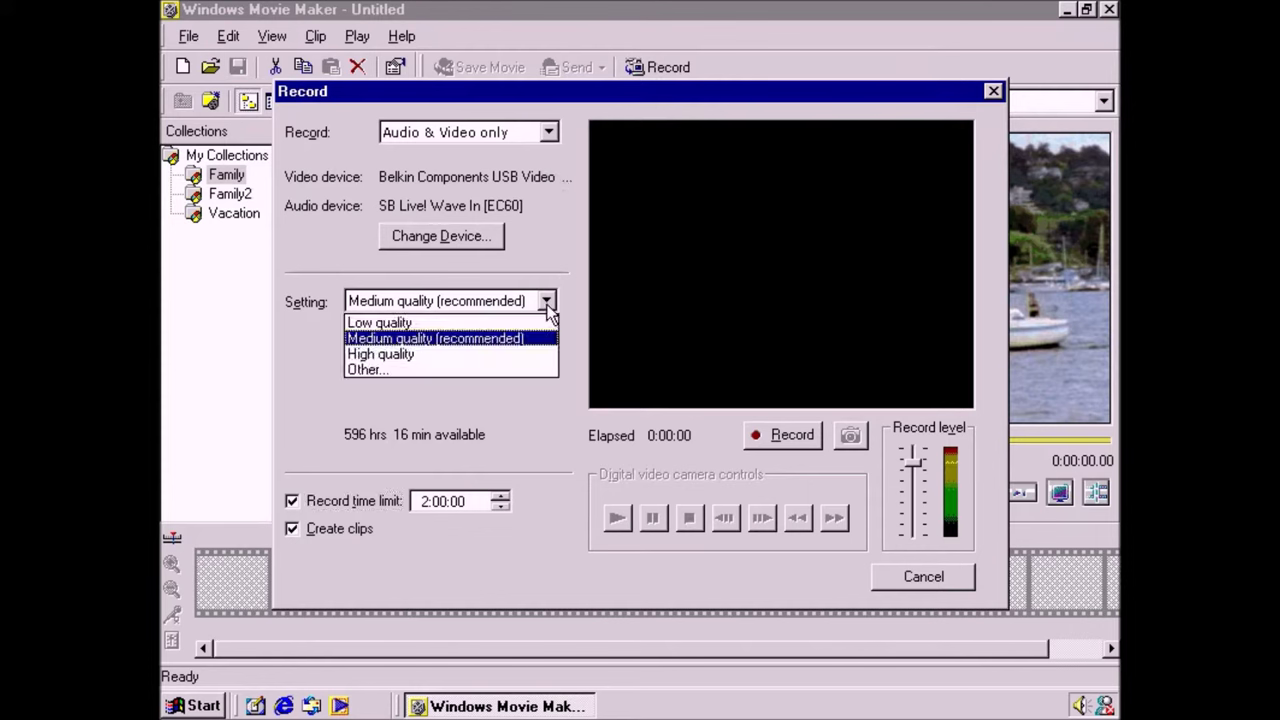
click(547, 304)
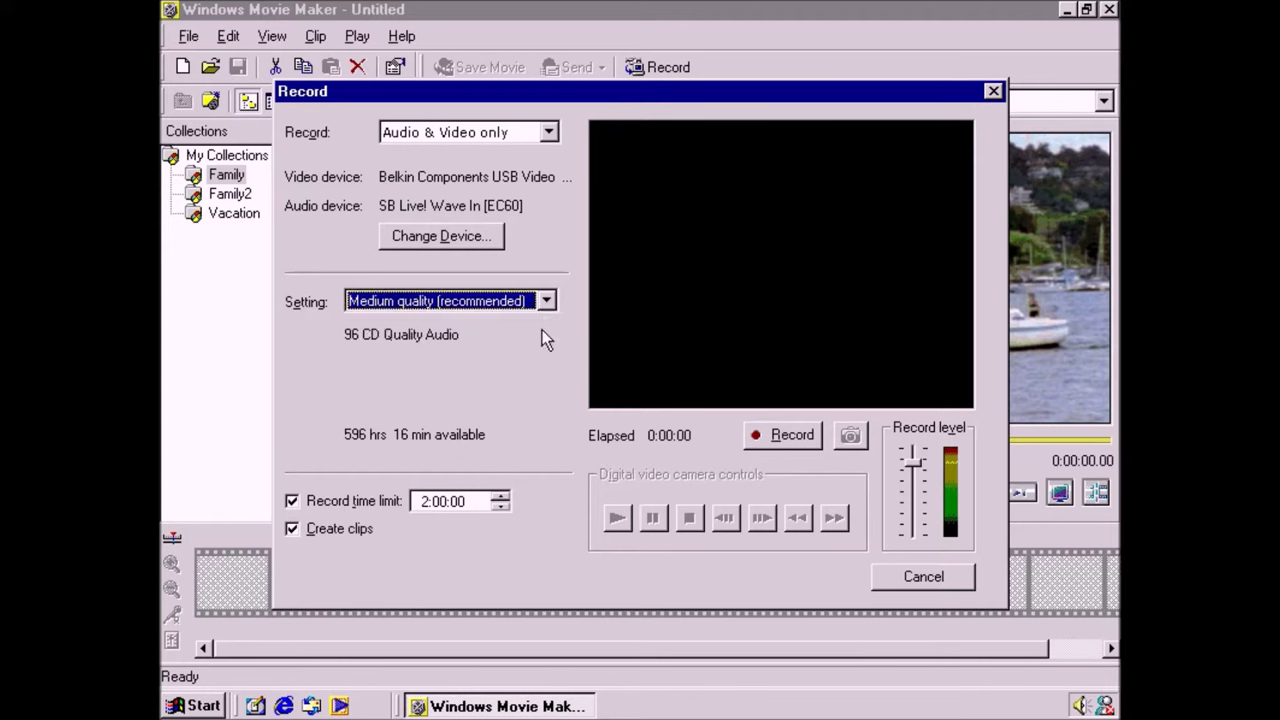
click(770, 440)
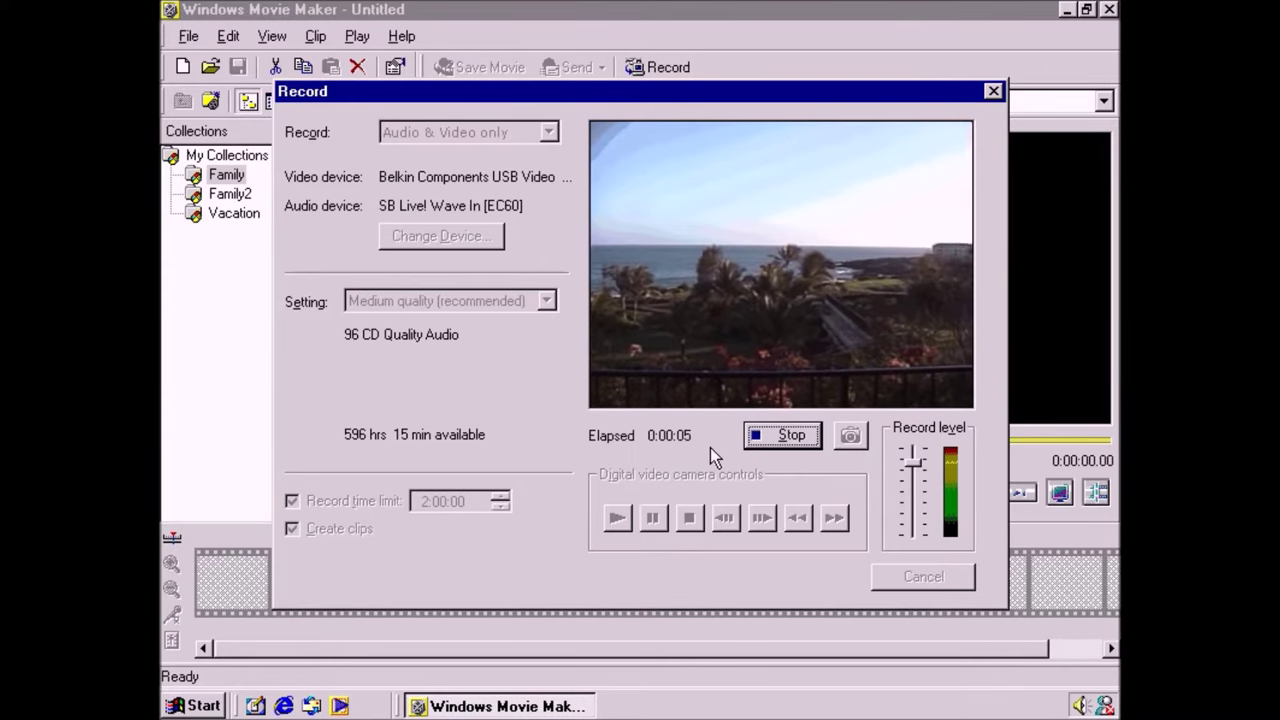
click(768, 443)
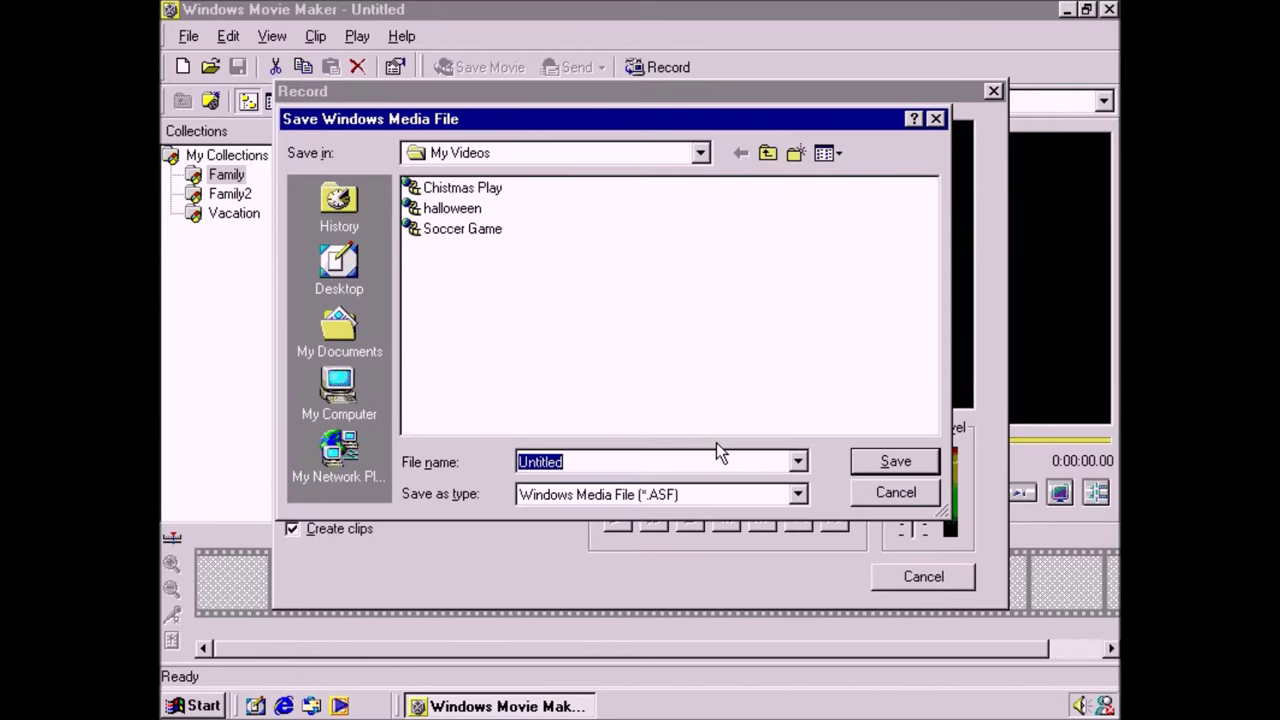
text(n)
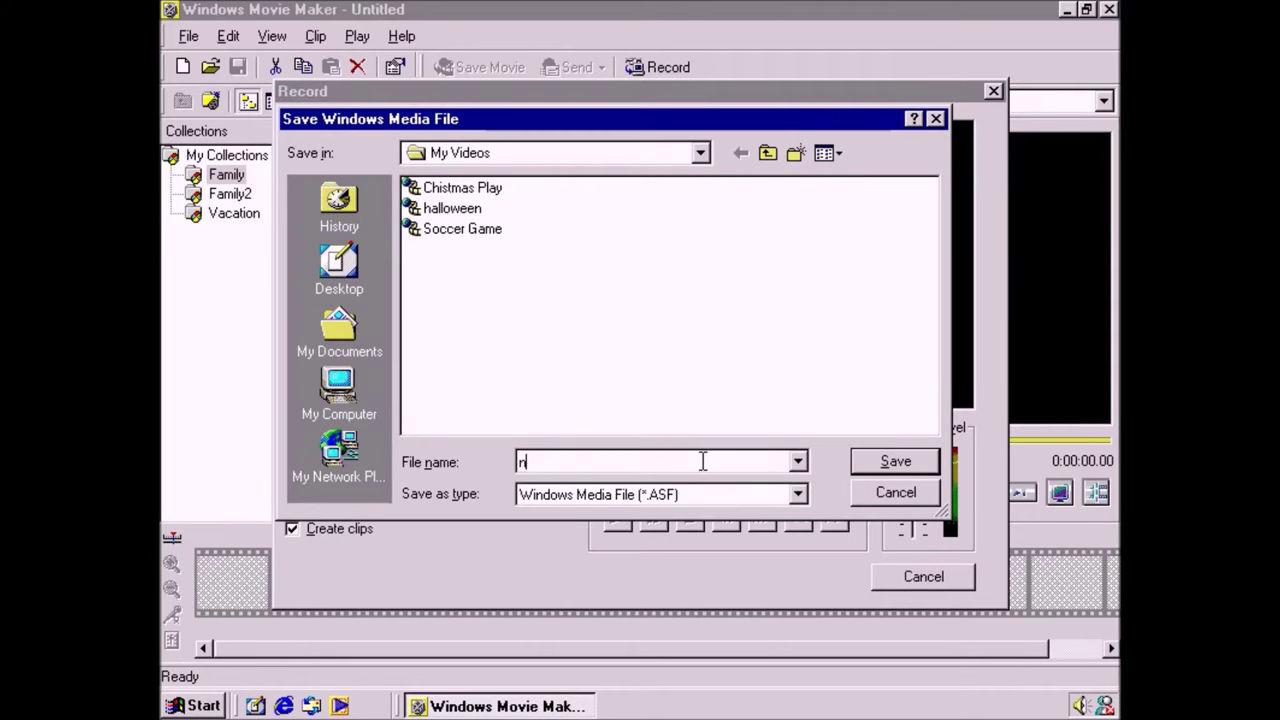
text(ewmovie)
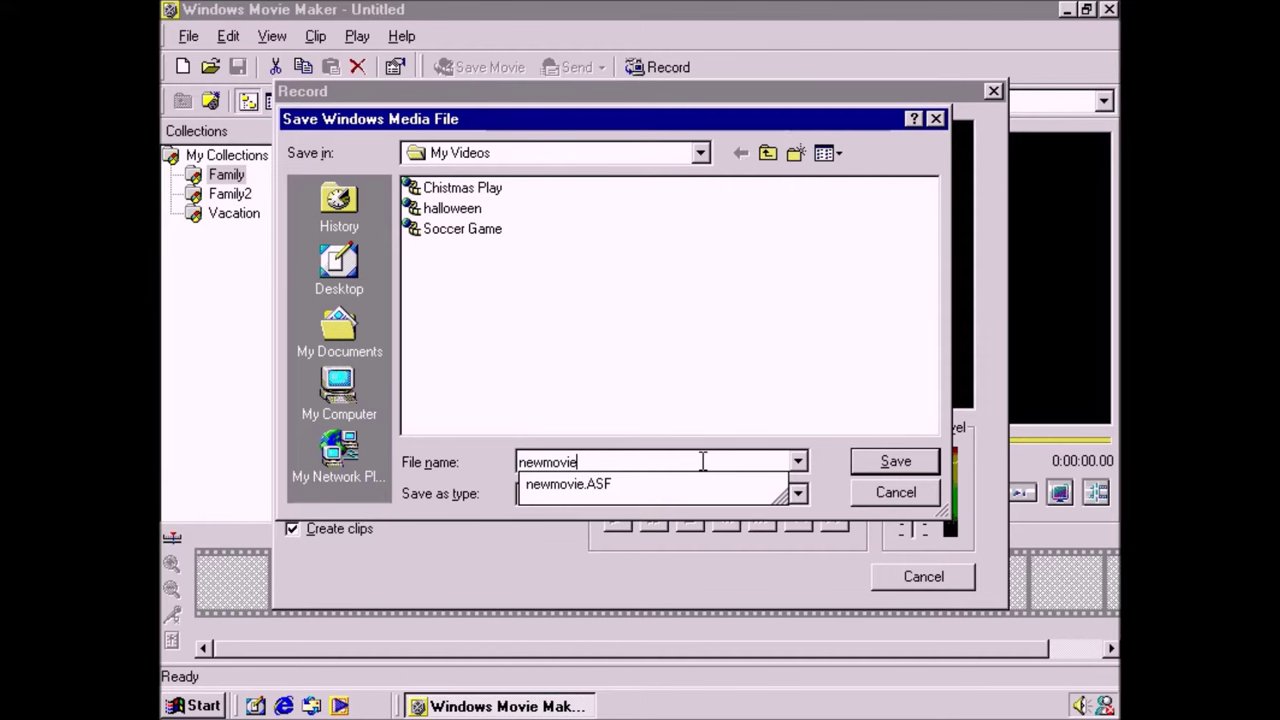
click(880, 464)
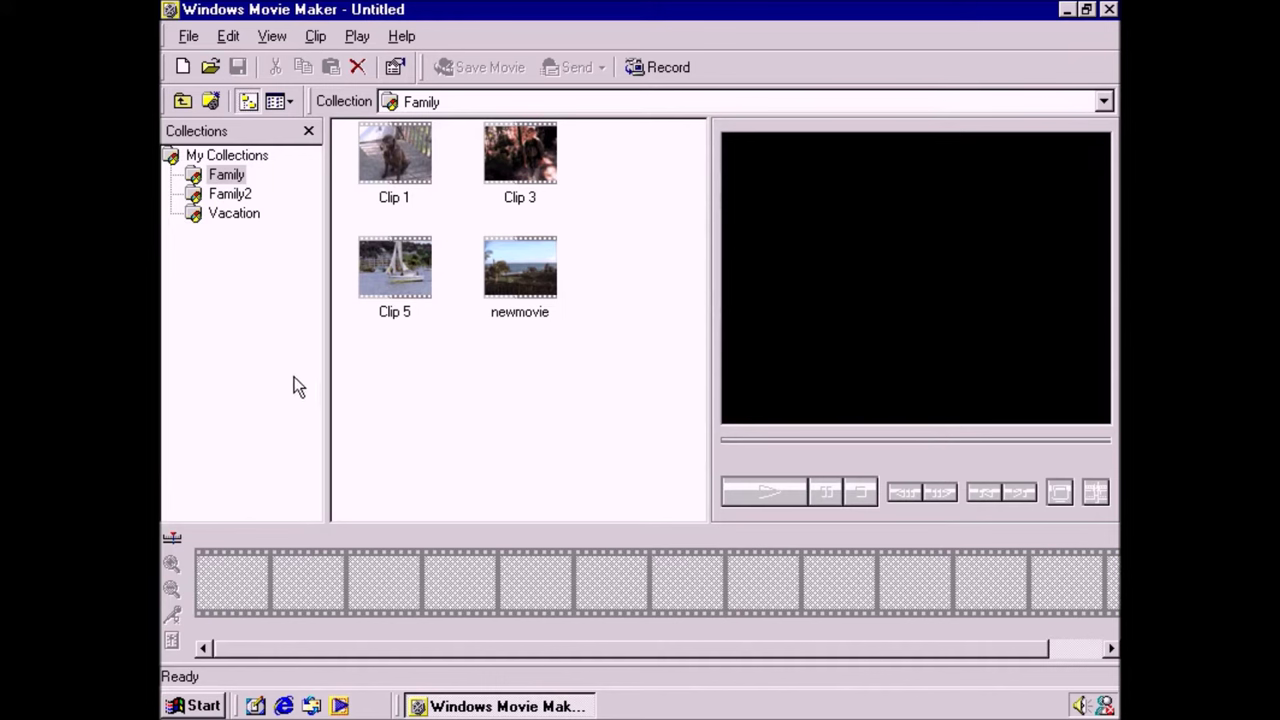
click(230, 194)
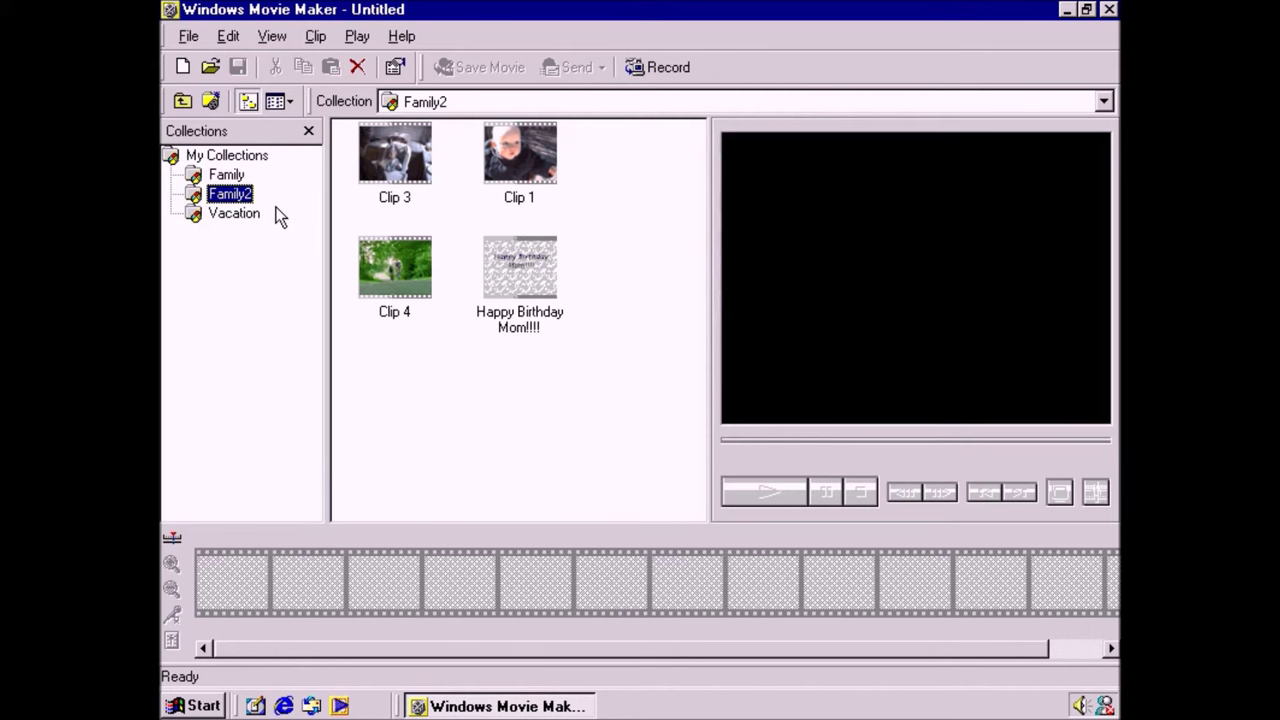
- Play and stop Clip 3 of the baby in the high chair in the monitor
click(360, 197)
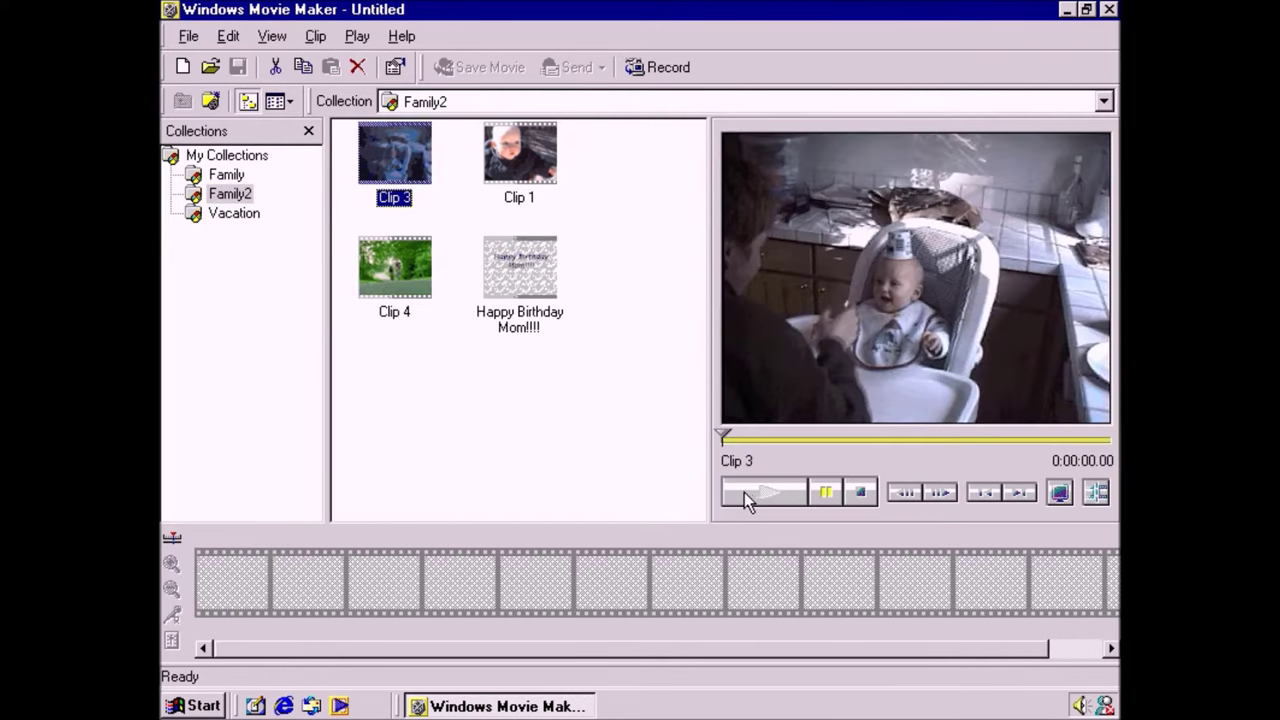
click(746, 492)
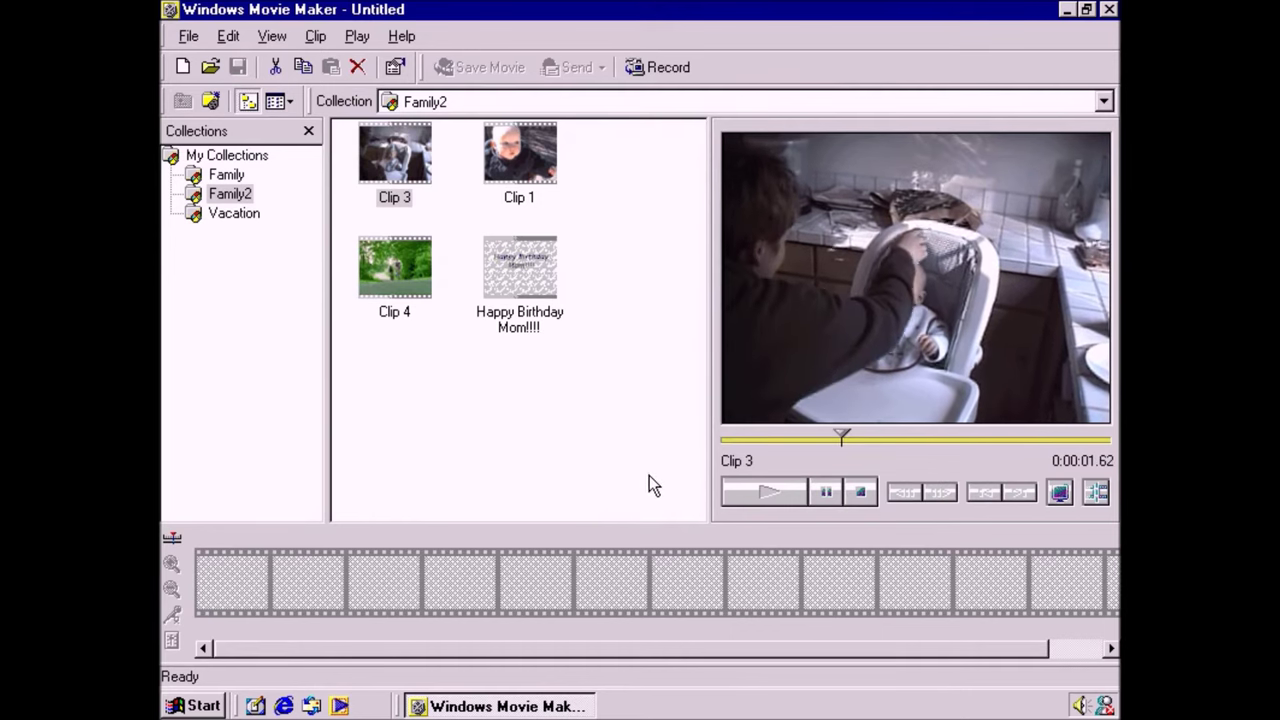
click(860, 494)
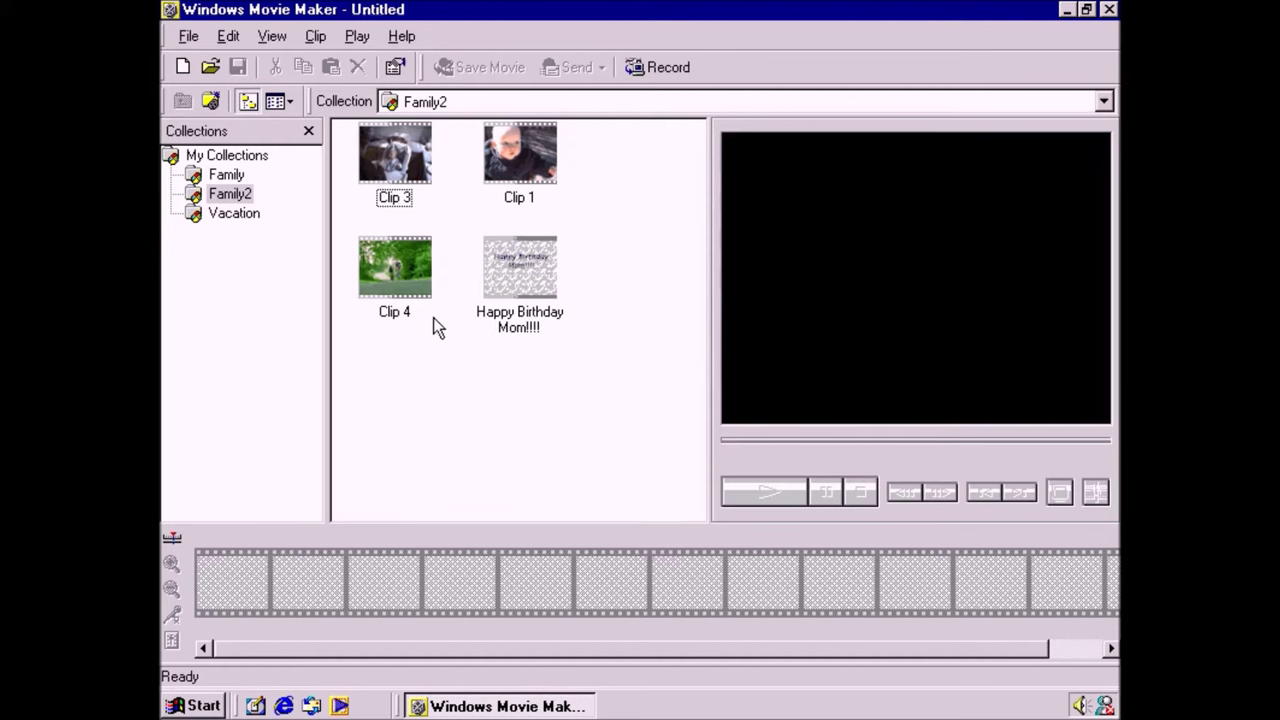
- Lay Clip 4, Clip 1 and the Vacation beach clip onto the storyboard in order
mouse_move(433, 300)
mouse_down()
mouse_move(343, 449)
mouse_move(262, 531)
mouse_up()
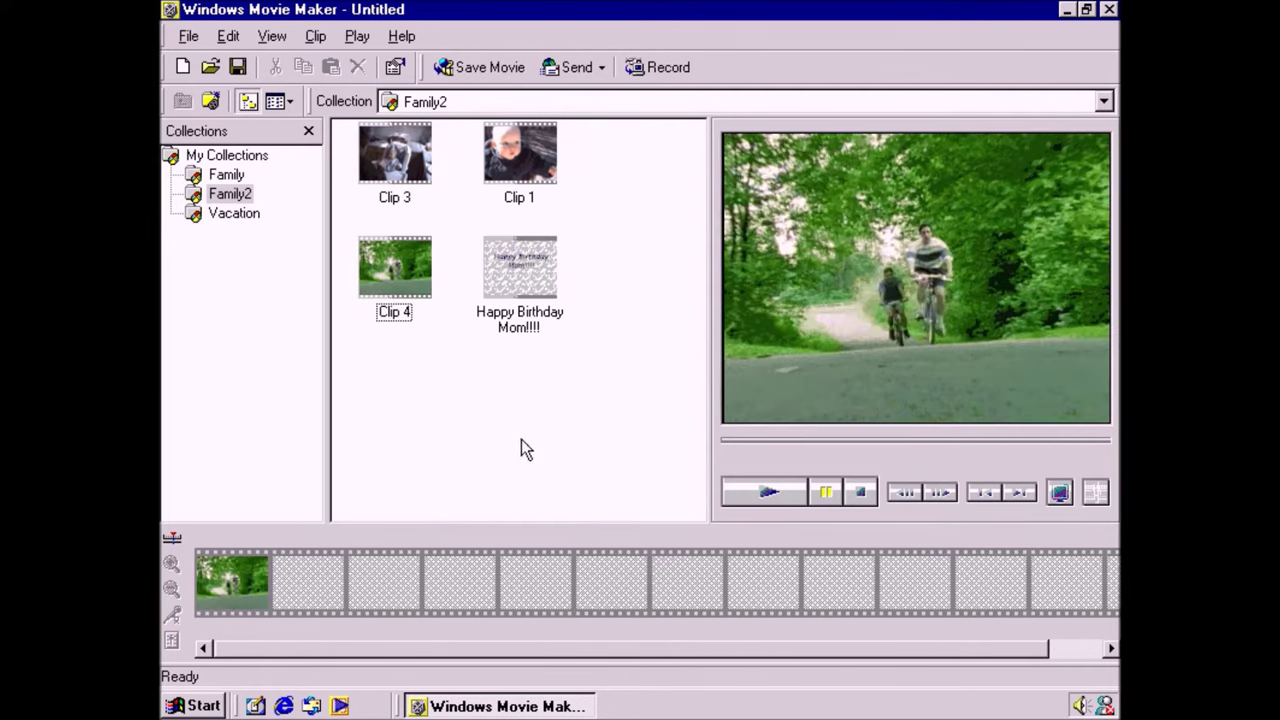
mouse_move(557, 181)
mouse_down()
mouse_move(580, 374)
mouse_move(366, 477)
mouse_move(342, 541)
mouse_up()
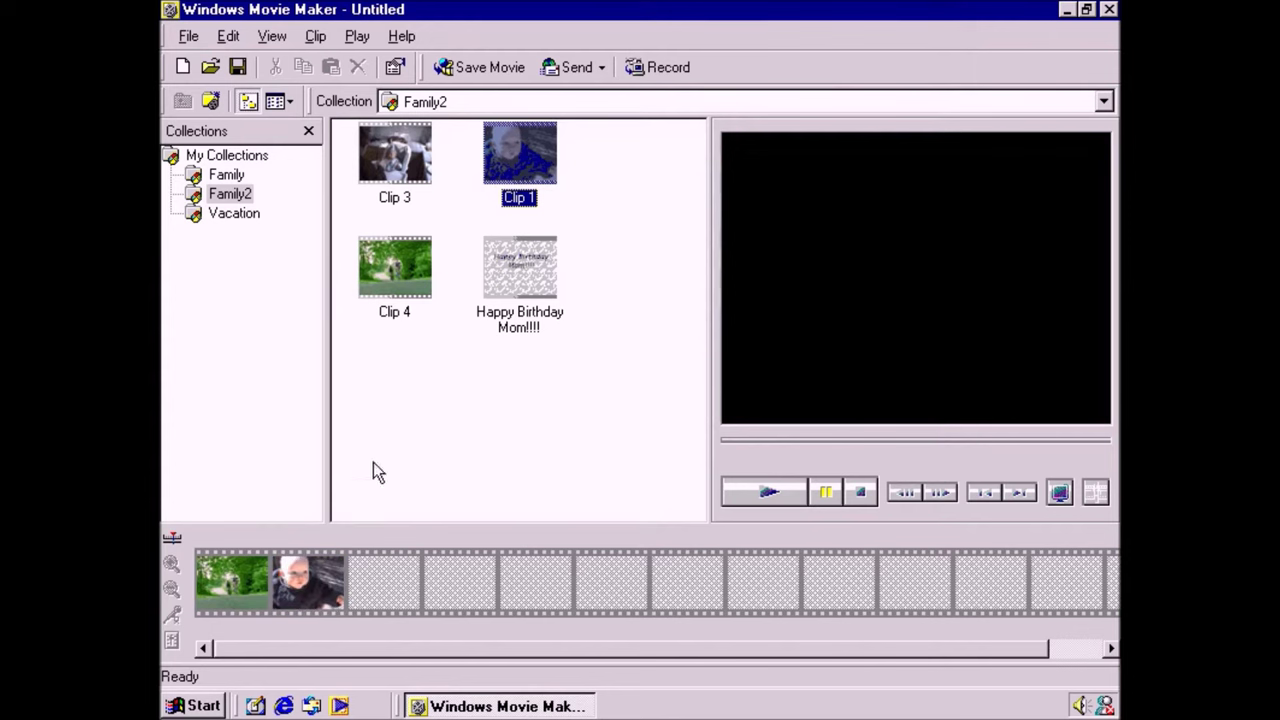
click(234, 214)
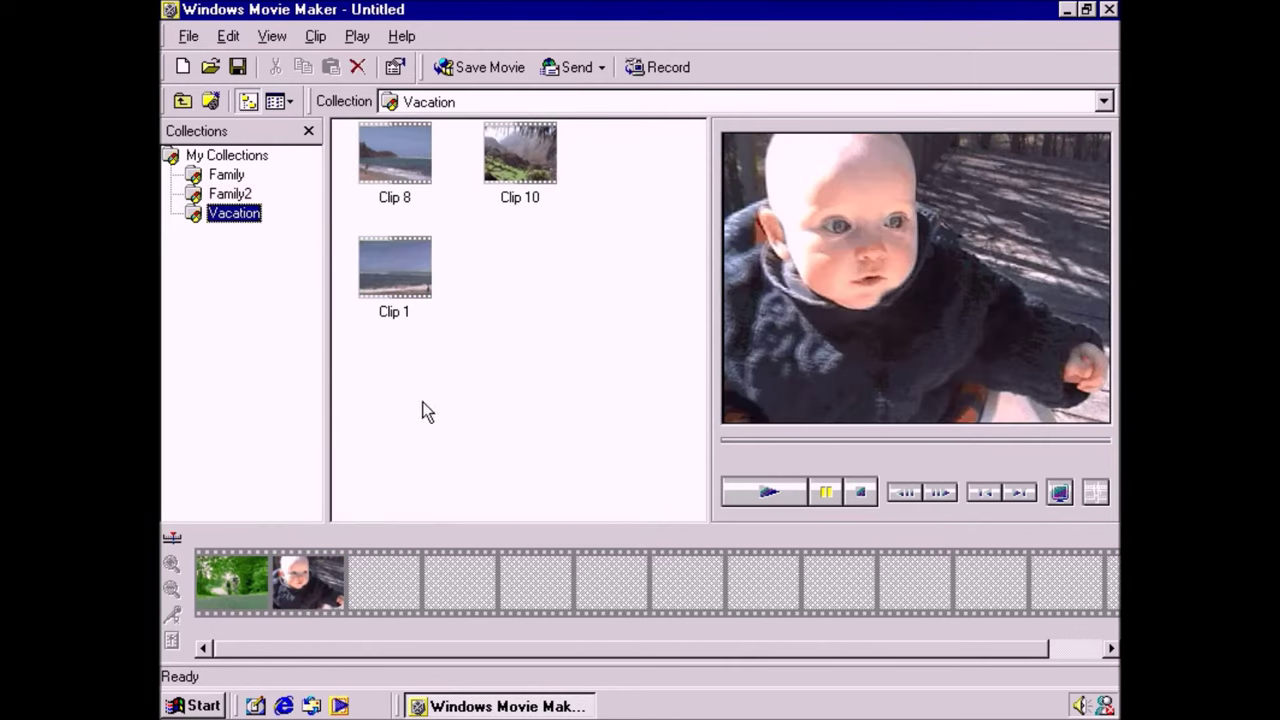
mouse_move(431, 300)
mouse_down()
mouse_move(414, 360)
mouse_move(418, 544)
mouse_up()
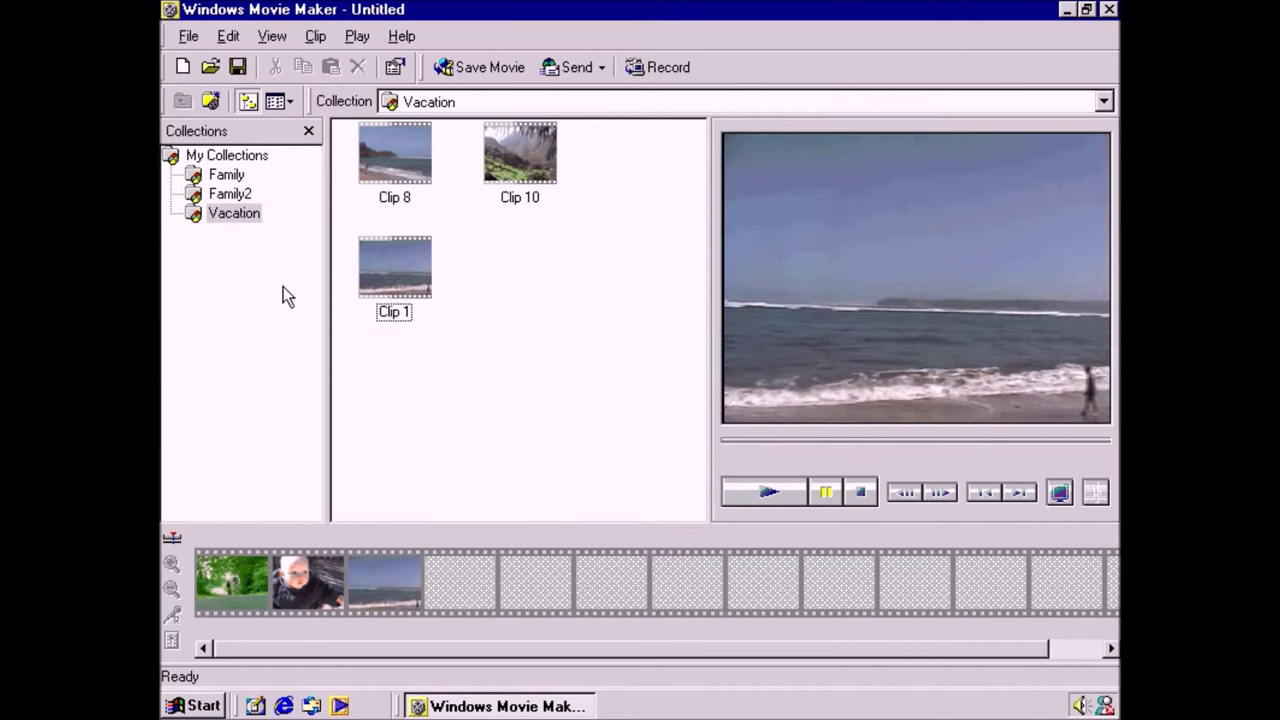
- Add the Happy Birthday Mom!!! title from Family2 and move it to the first storyboard cell
click(240, 192)
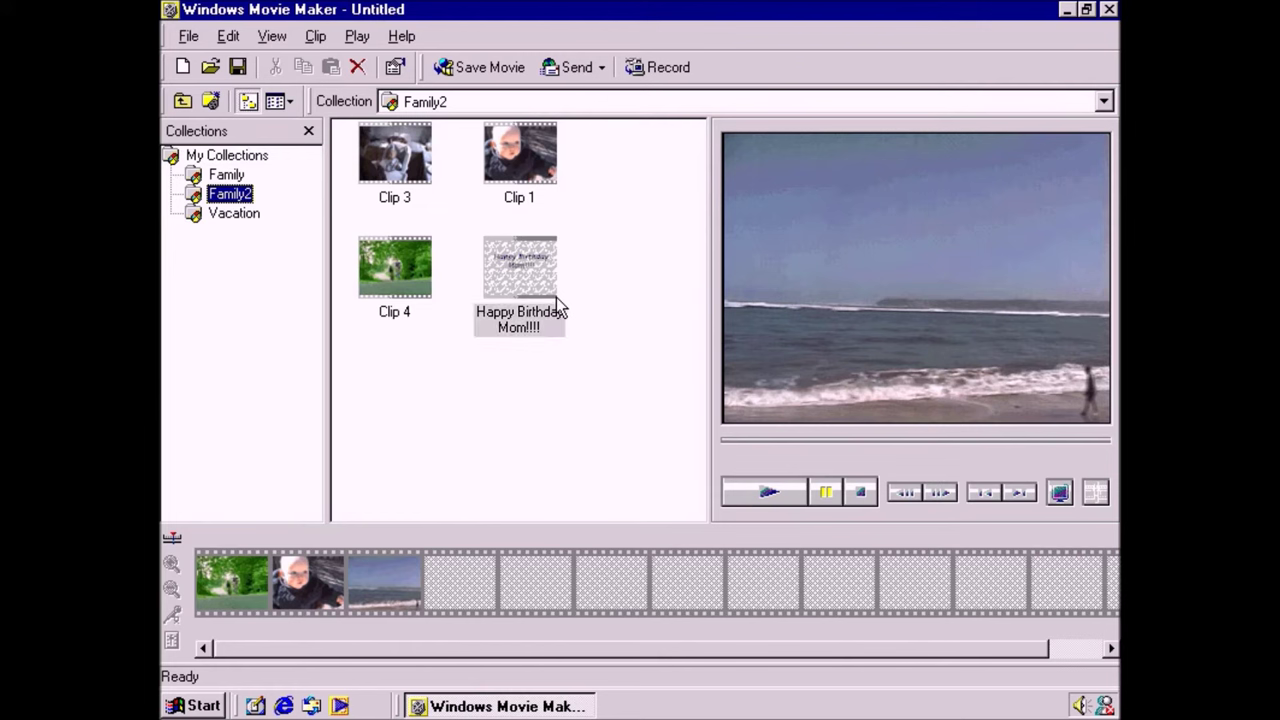
drag(556, 297, 472, 539)
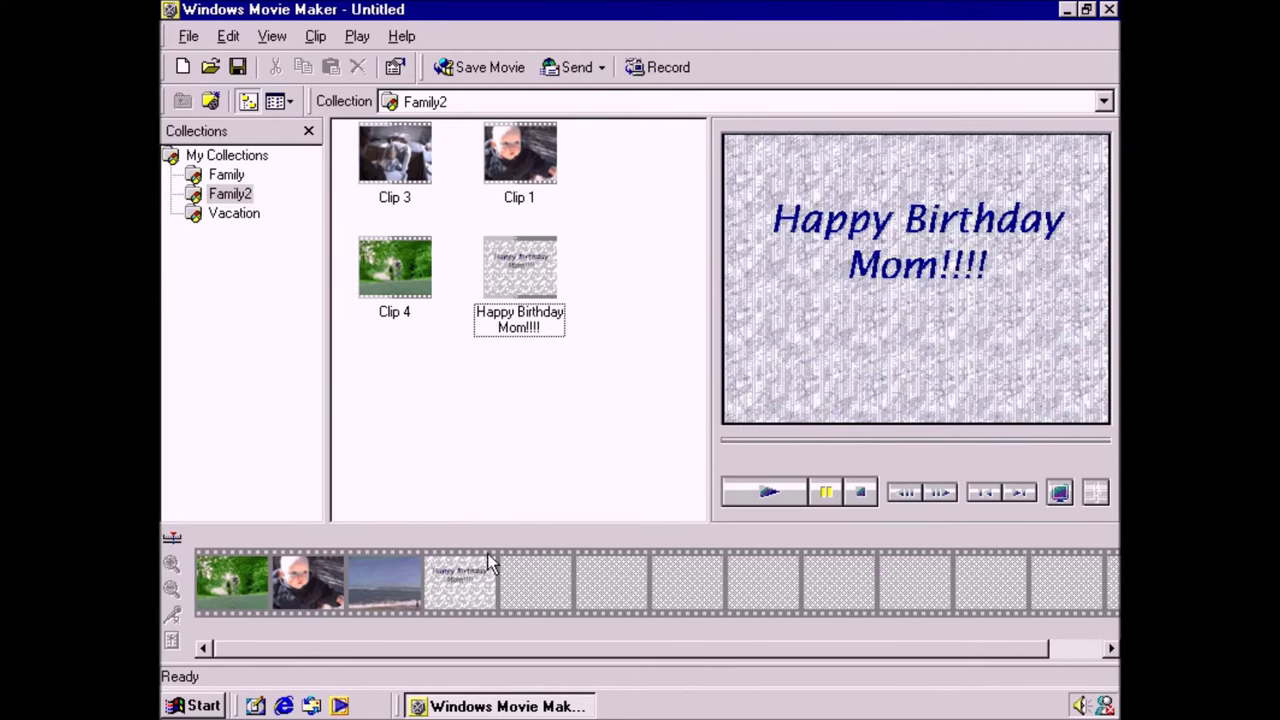
drag(488, 556, 215, 529)
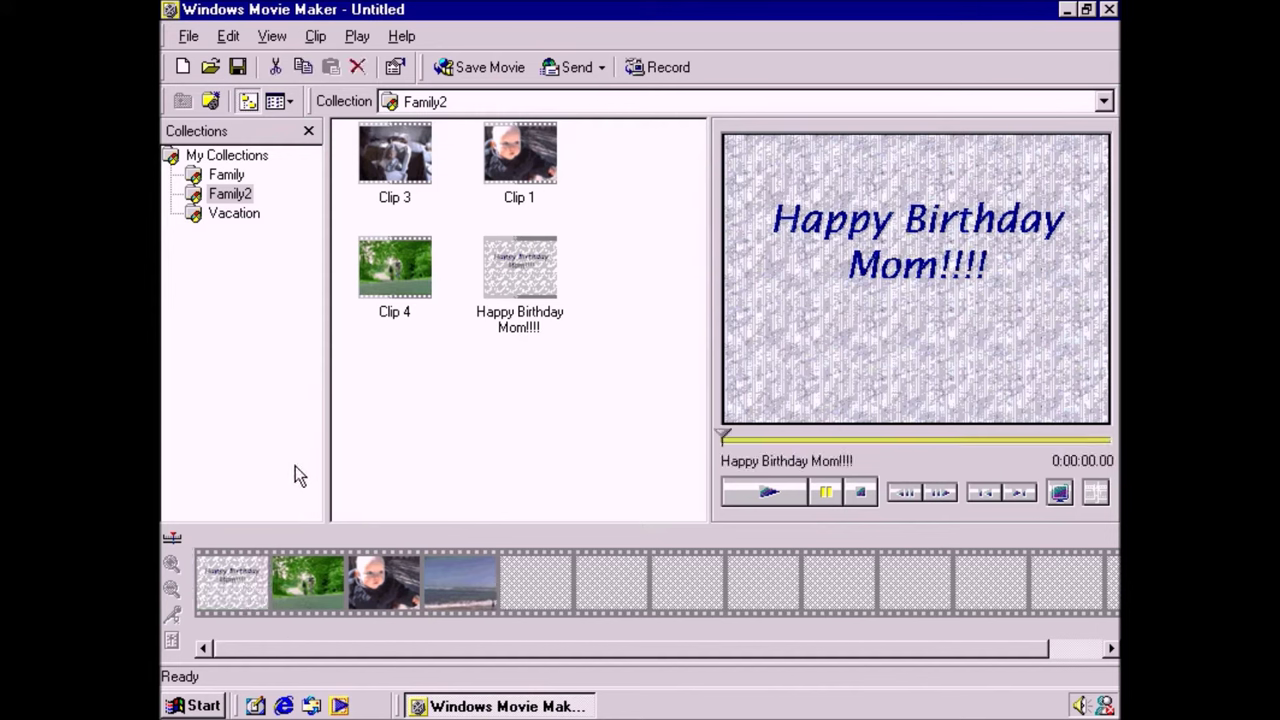
- Import the birthday audio file from My Videos and switch to the timeline view
click(172, 539)
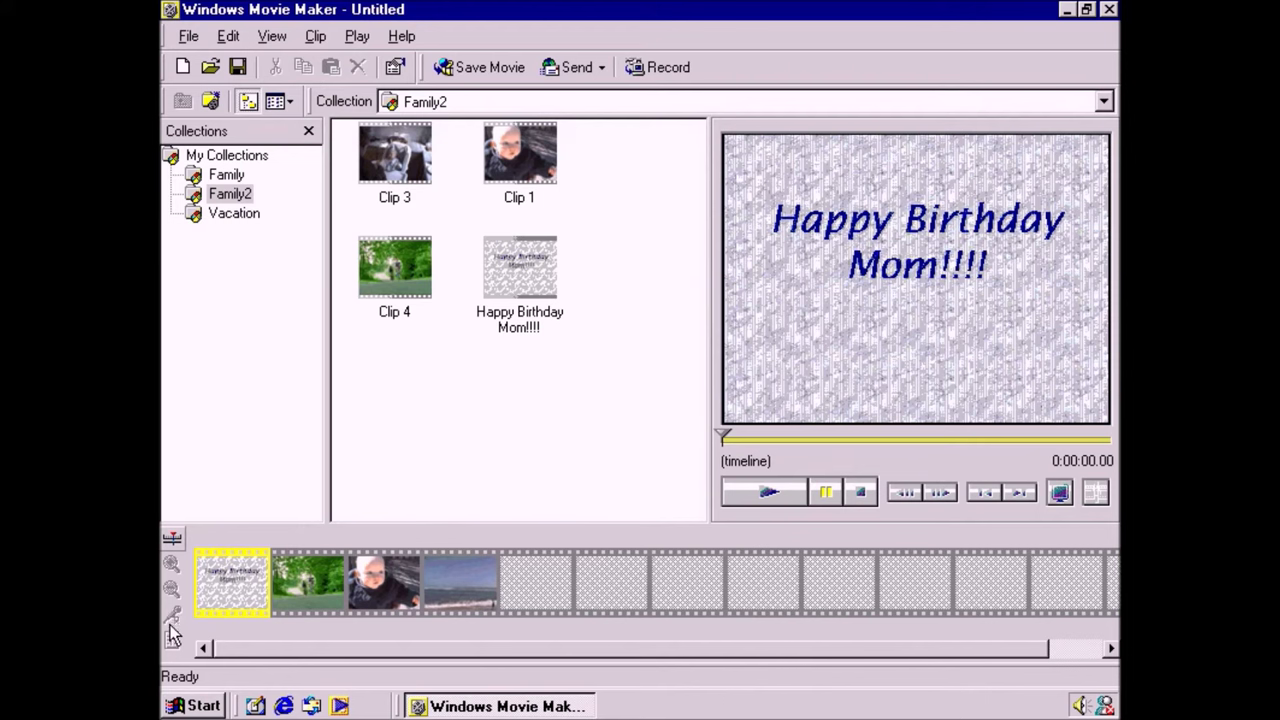
click(188, 40)
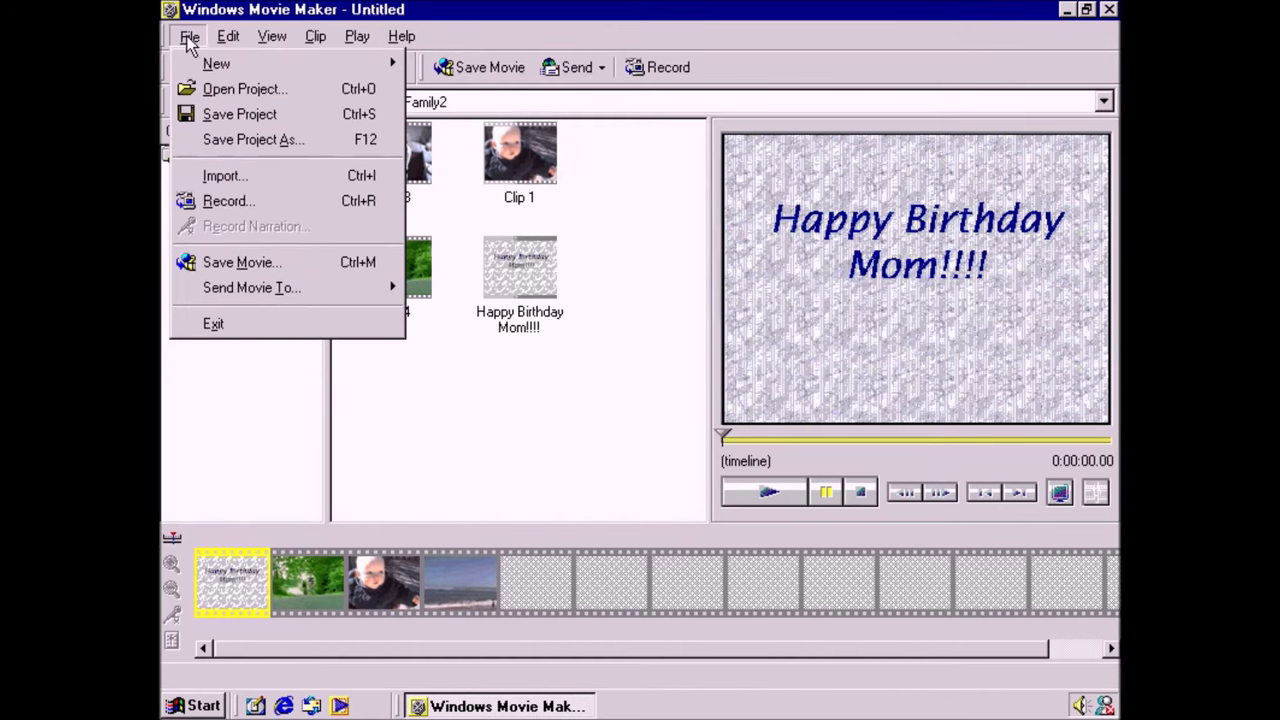
click(205, 178)
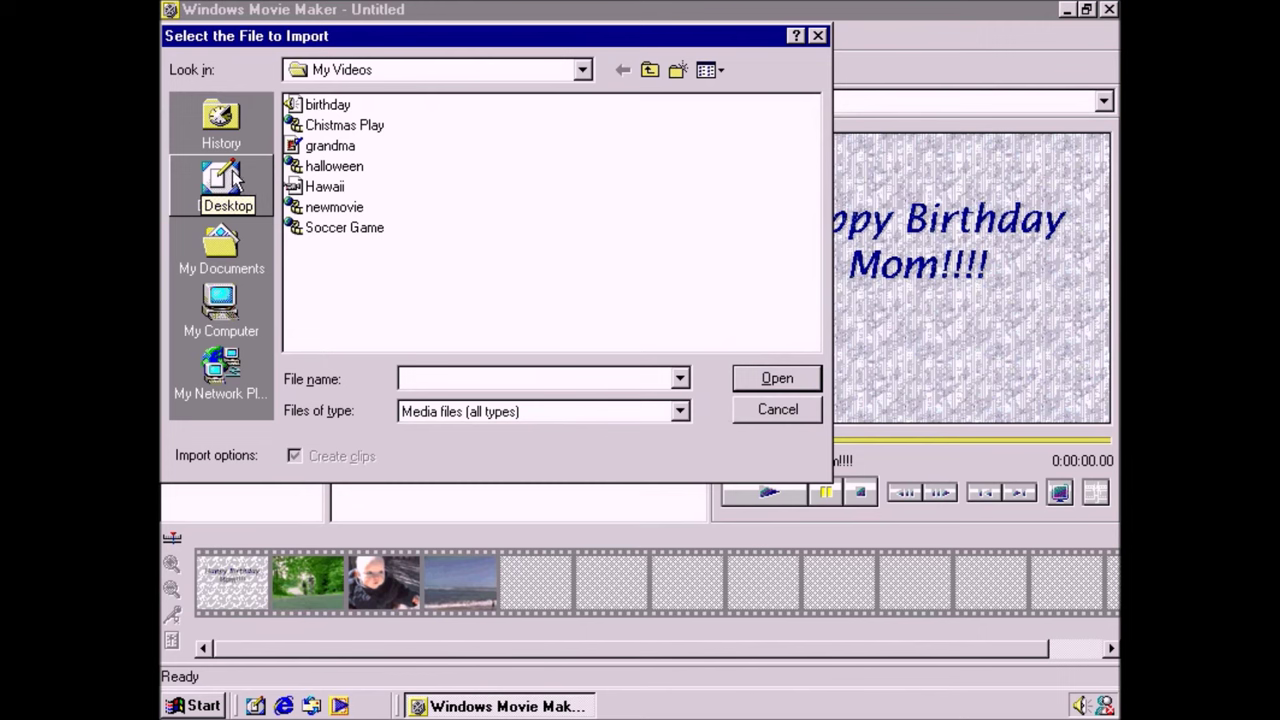
click(312, 104)
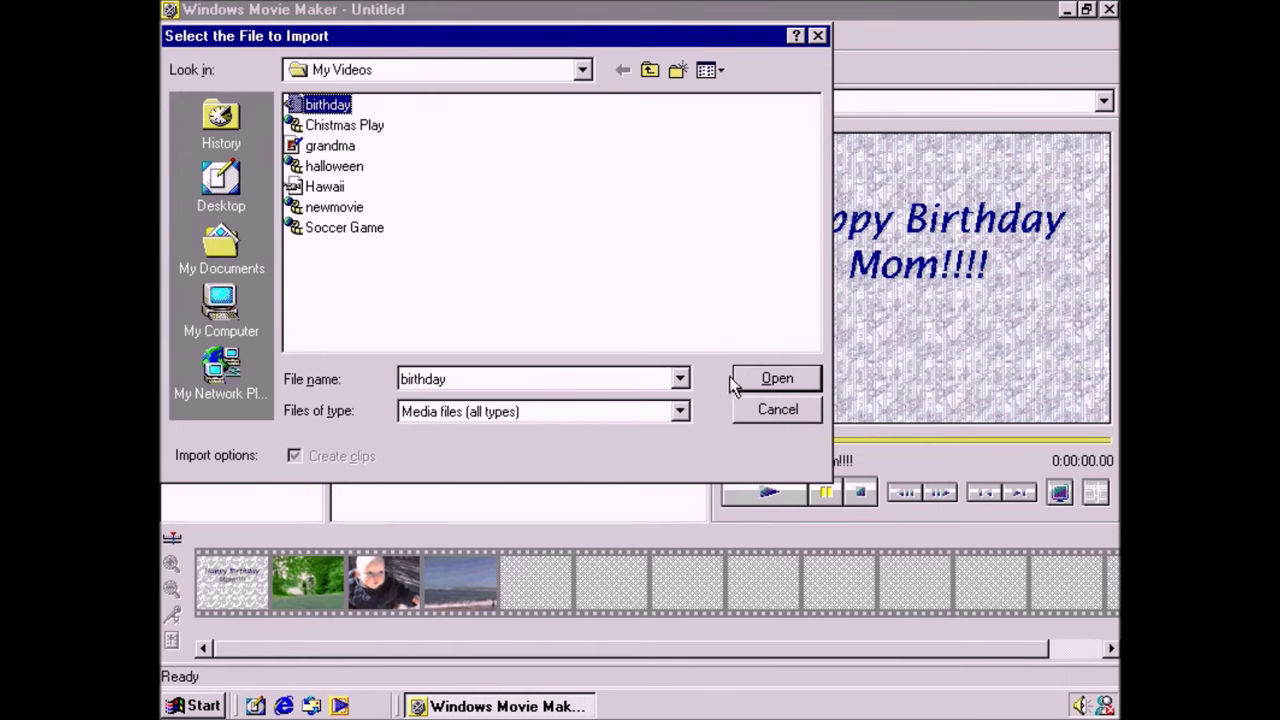
click(755, 384)
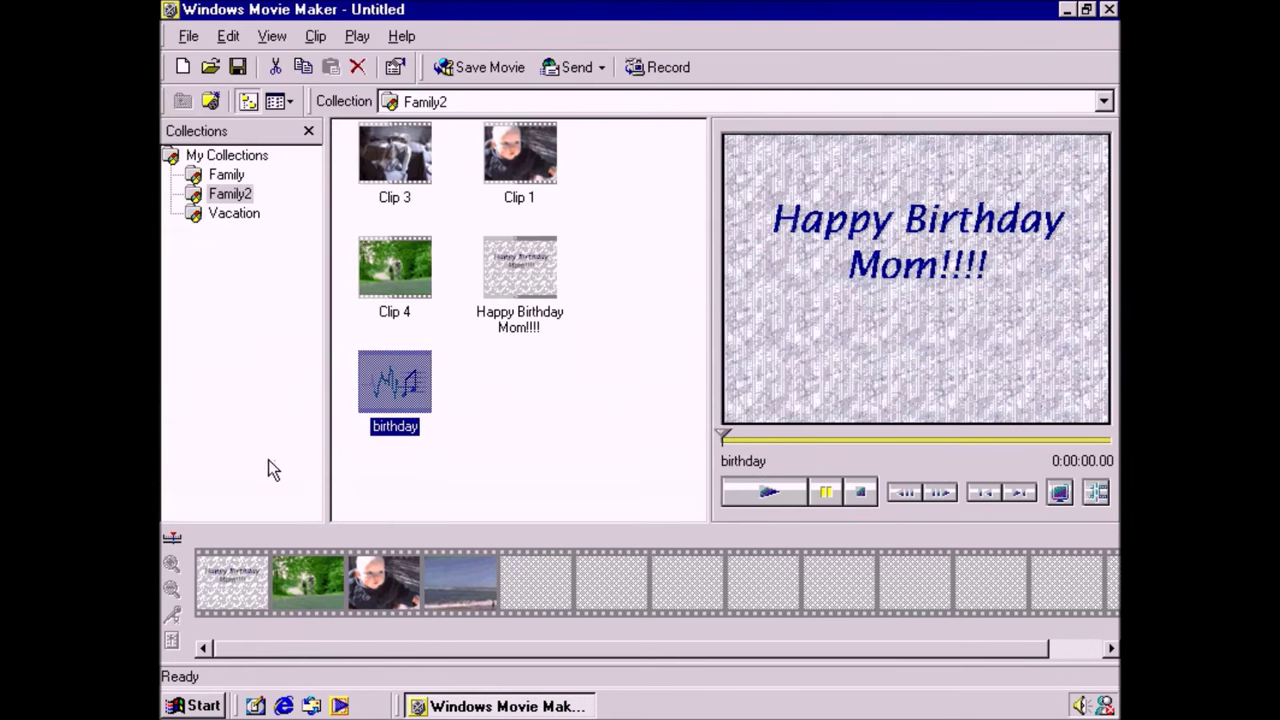
click(172, 537)
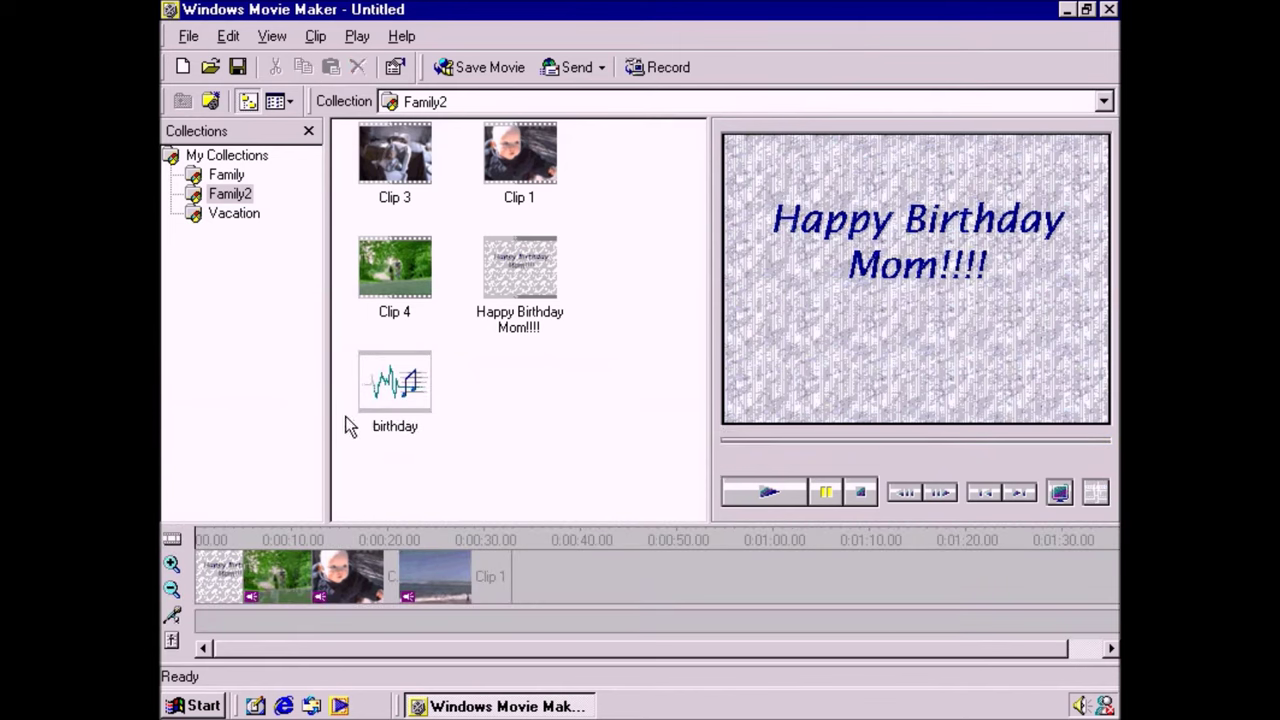
- Try adding the birthday audio to the timeline, then play the movie from the storyboard
drag(362, 418, 200, 620)
click(172, 537)
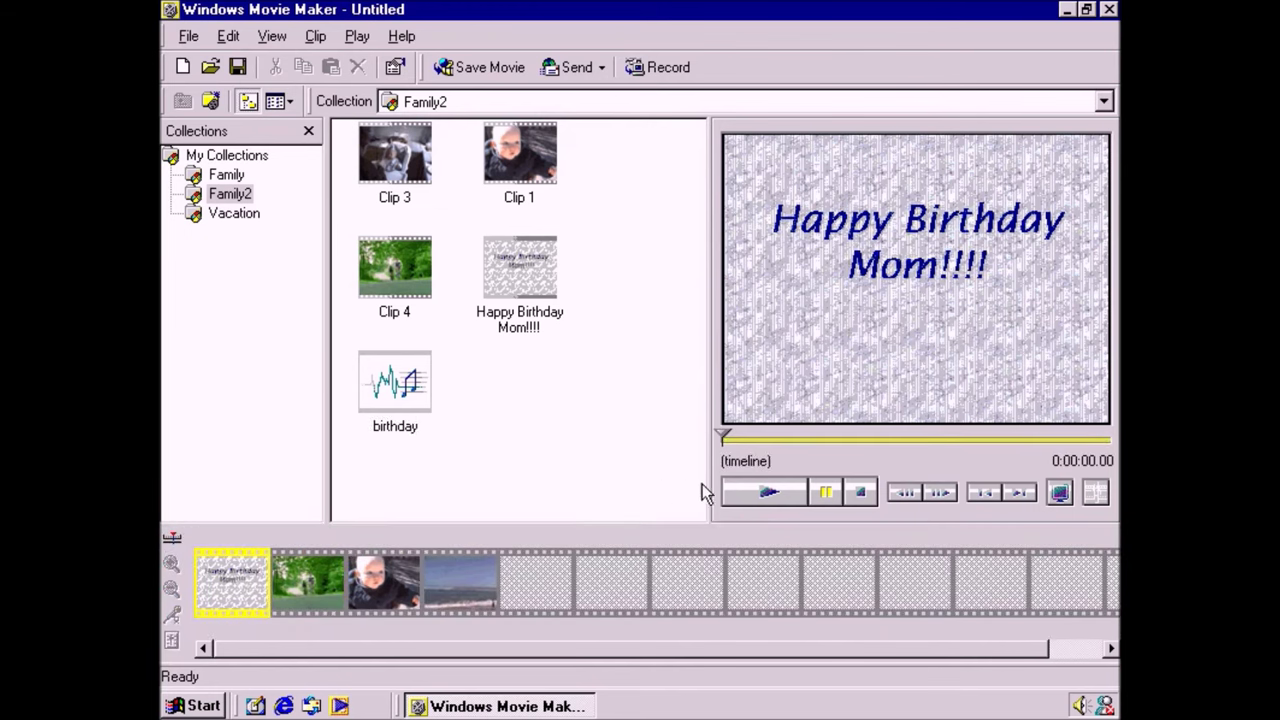
click(729, 488)
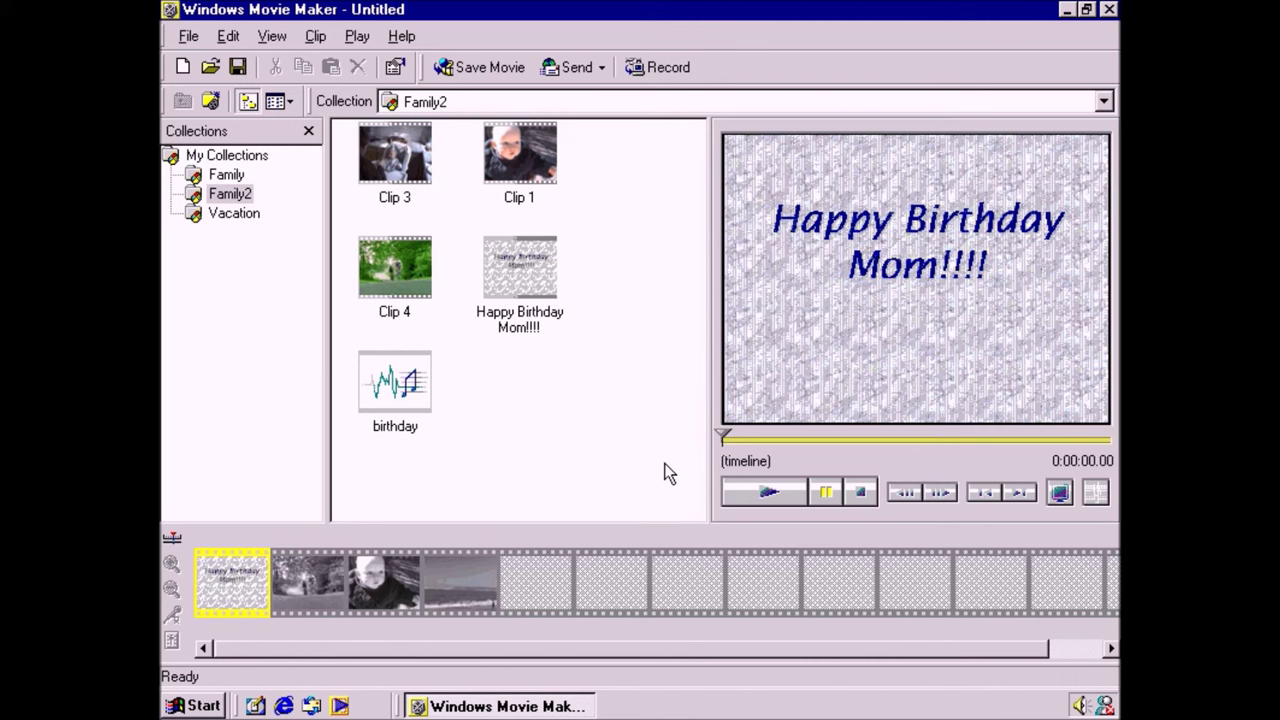
click(573, 72)
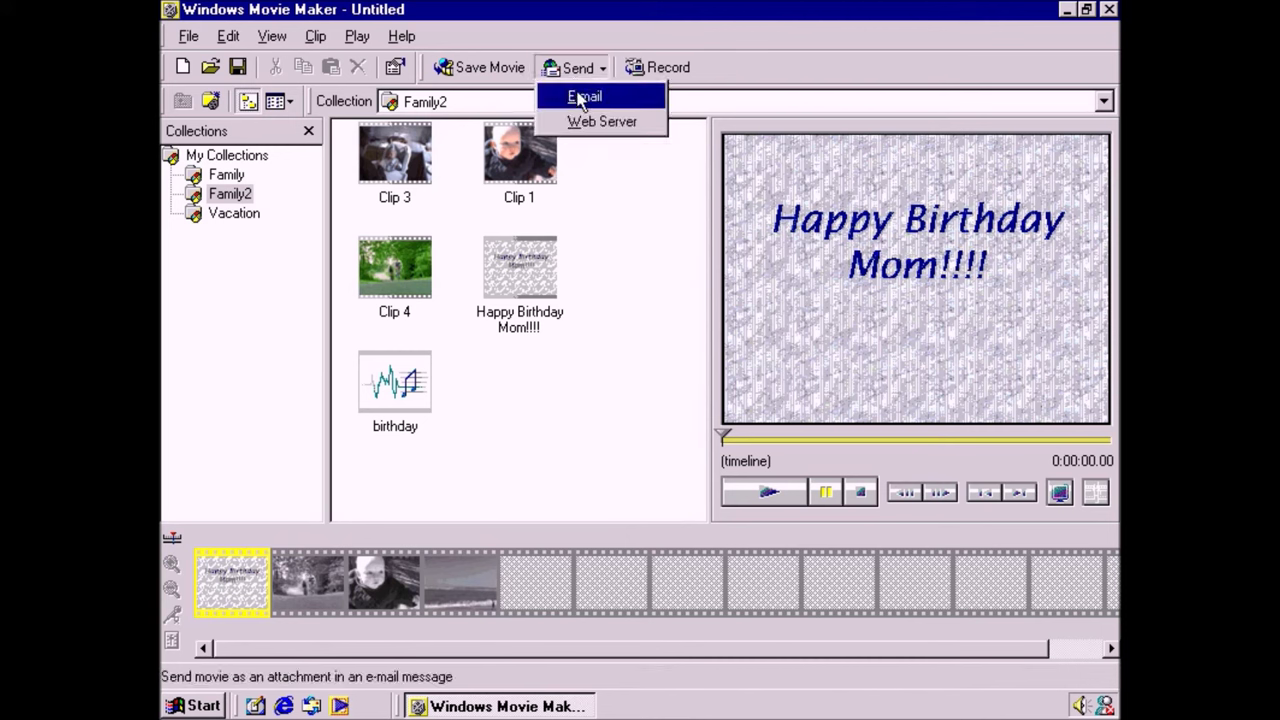
- E-mail the movie as birthday at medium quality using Hotmail
click(582, 97)
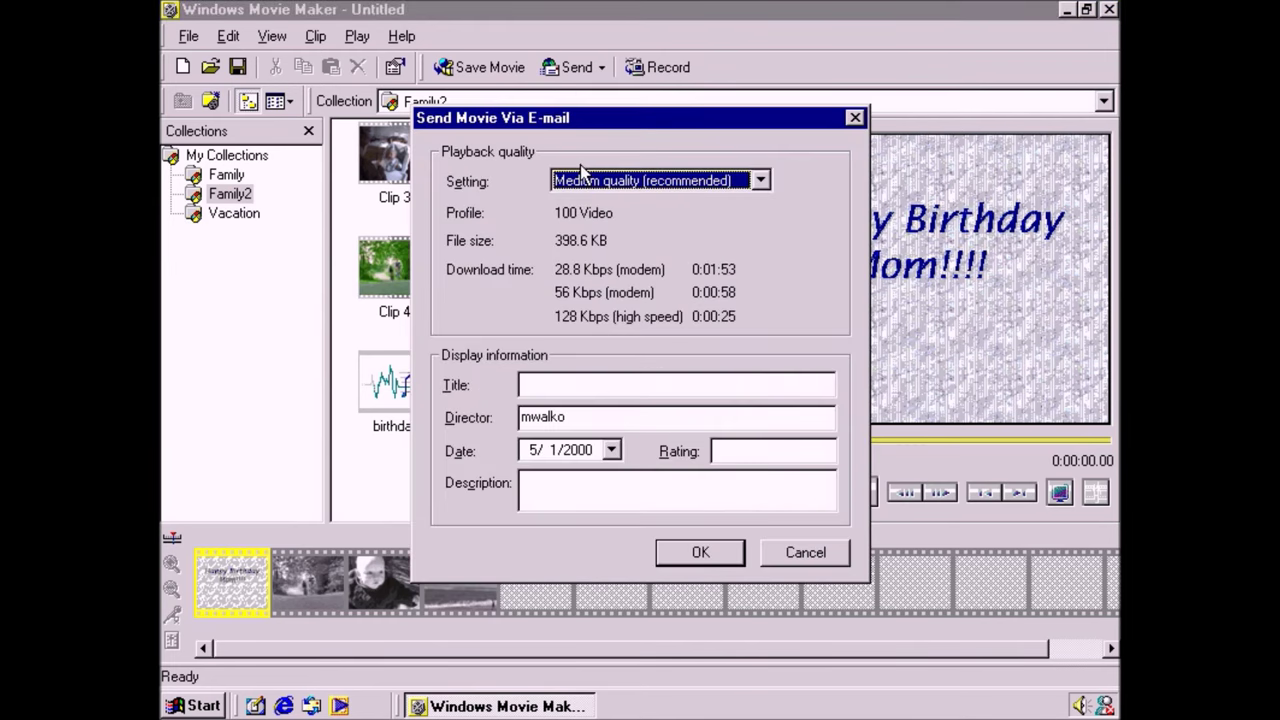
click(697, 553)
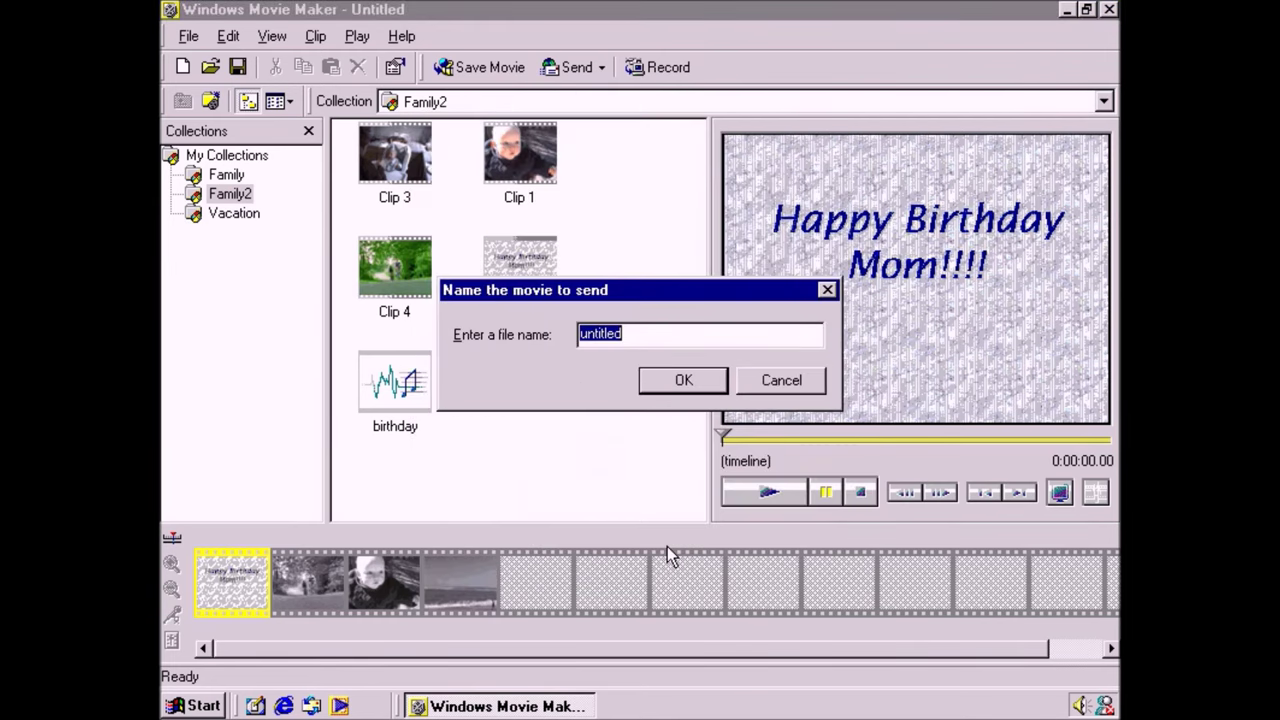
text(birthday)
click(655, 390)
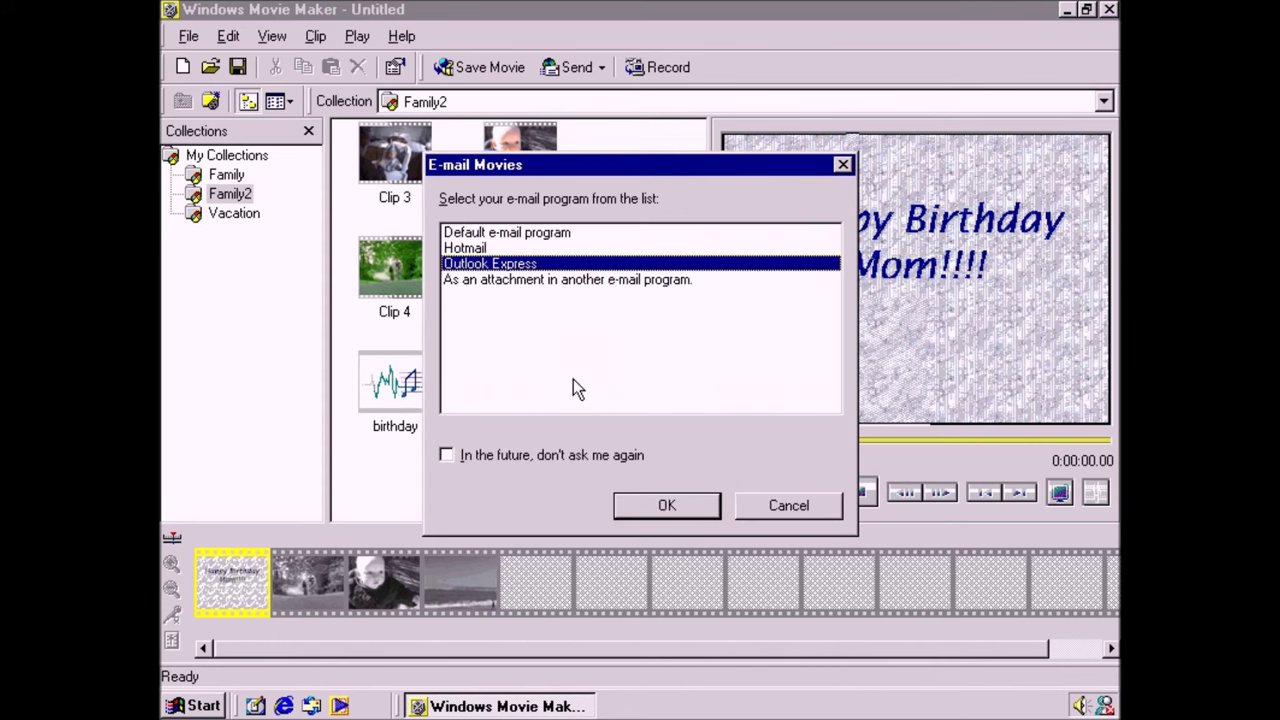
click(487, 251)
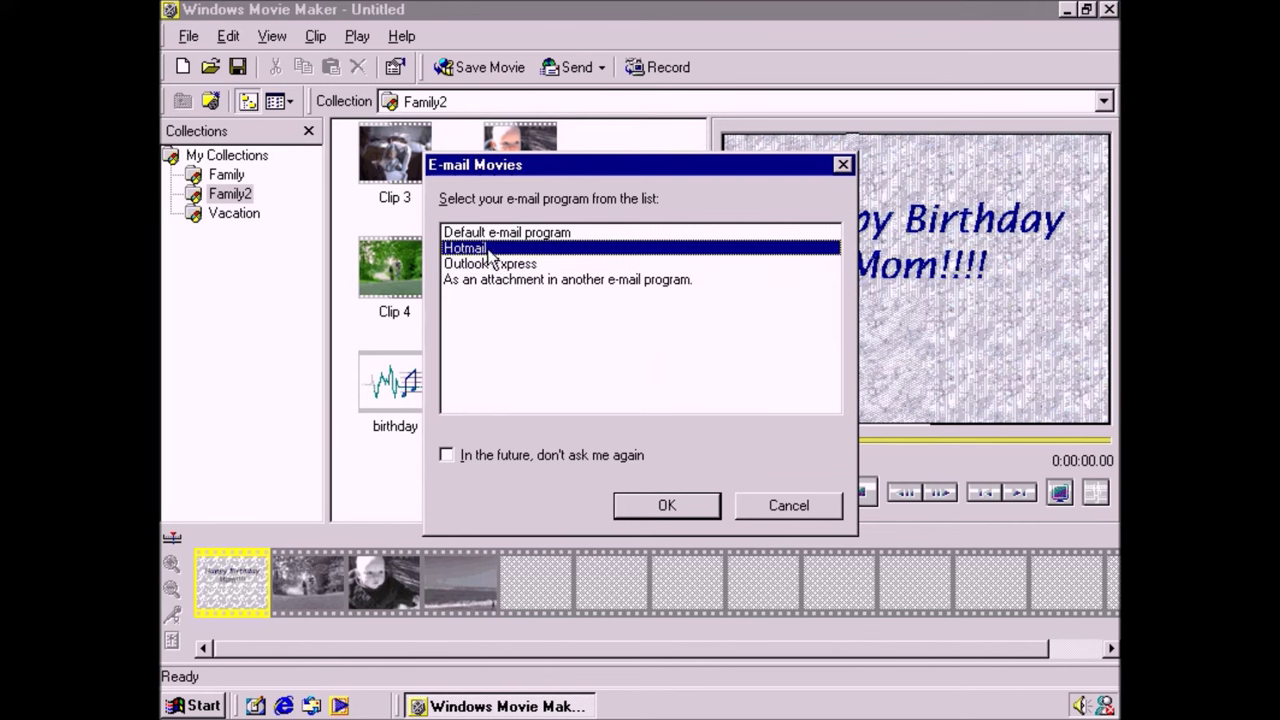
click(664, 505)
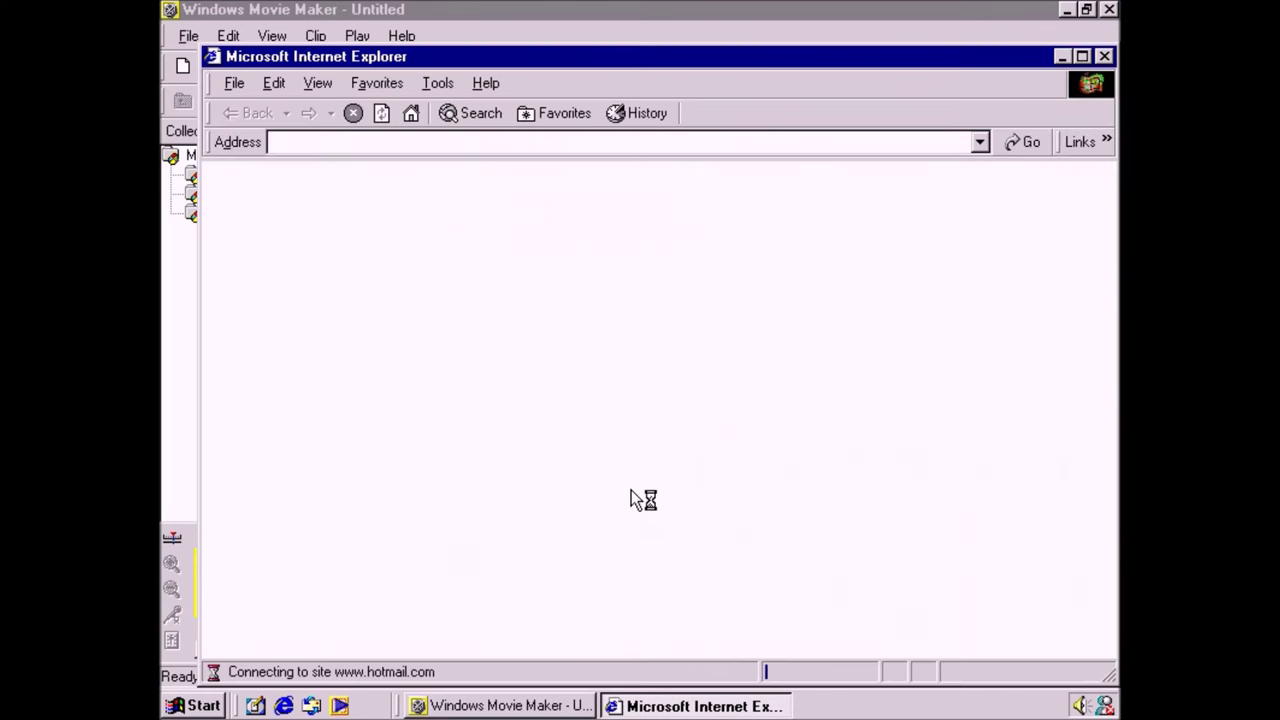
- Sign in to Hotmail with the account user name and password
text(amy)
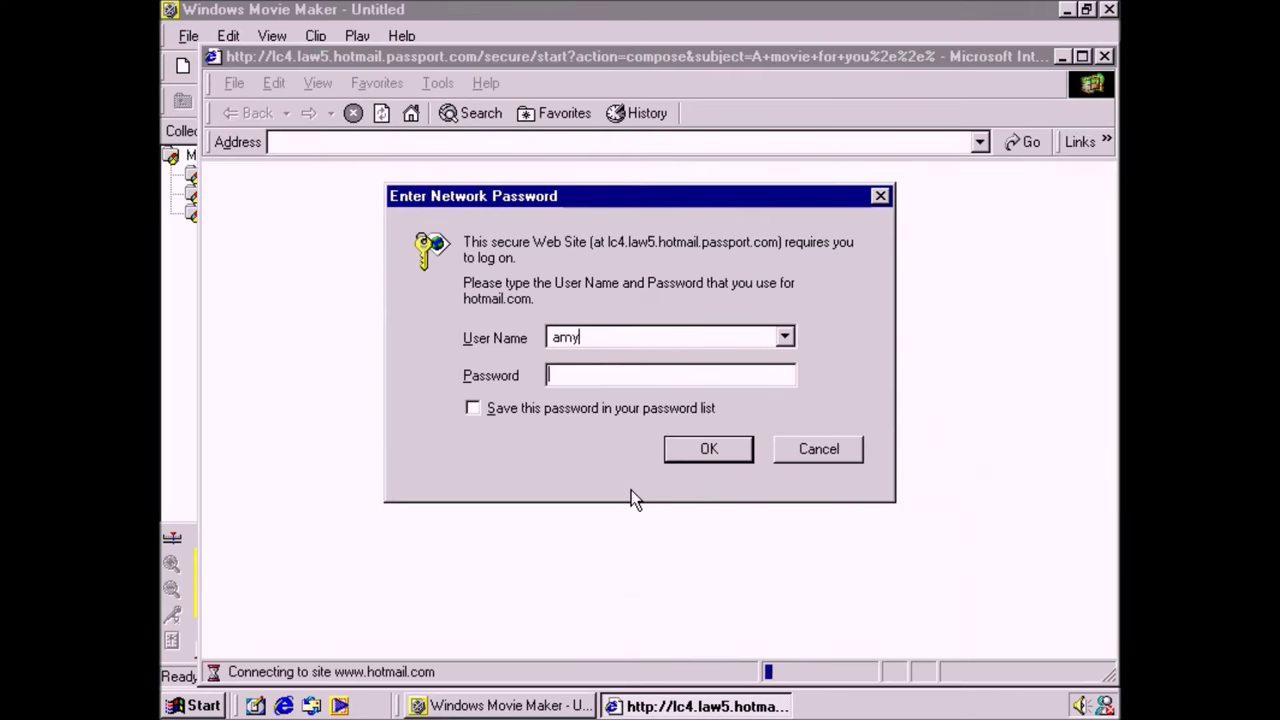
key(Tab)
text(*******)
click(728, 451)
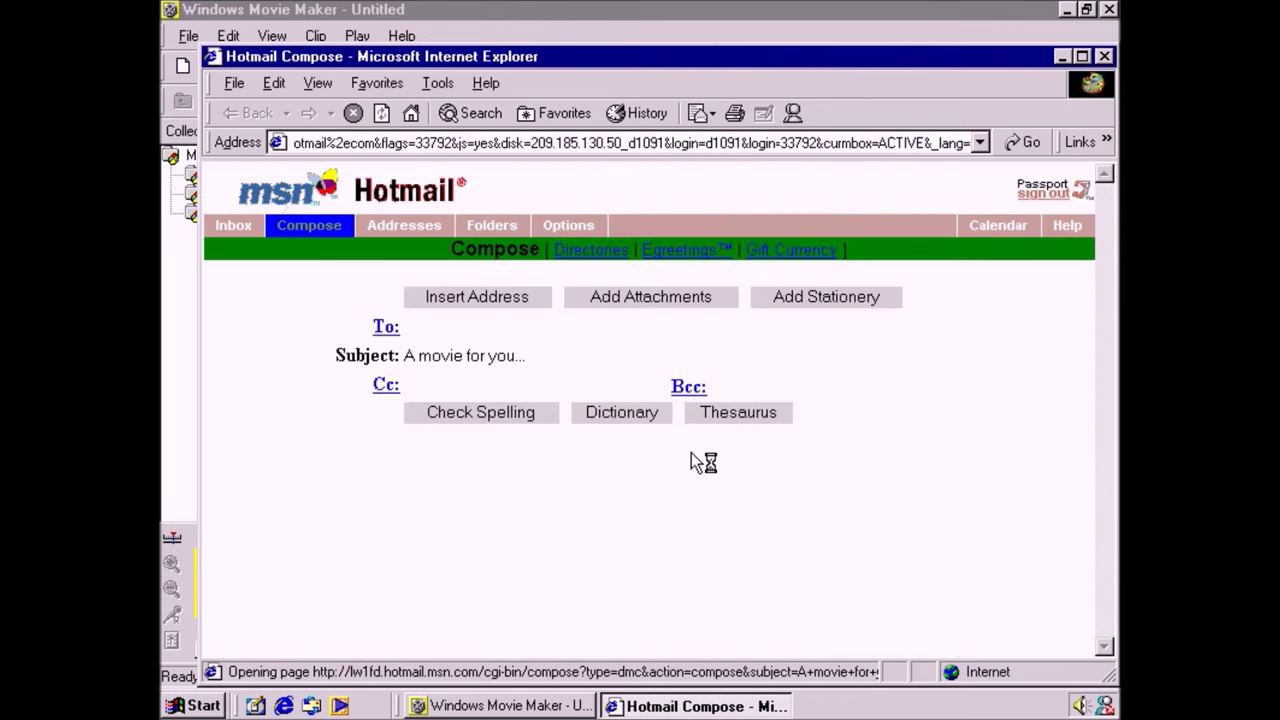